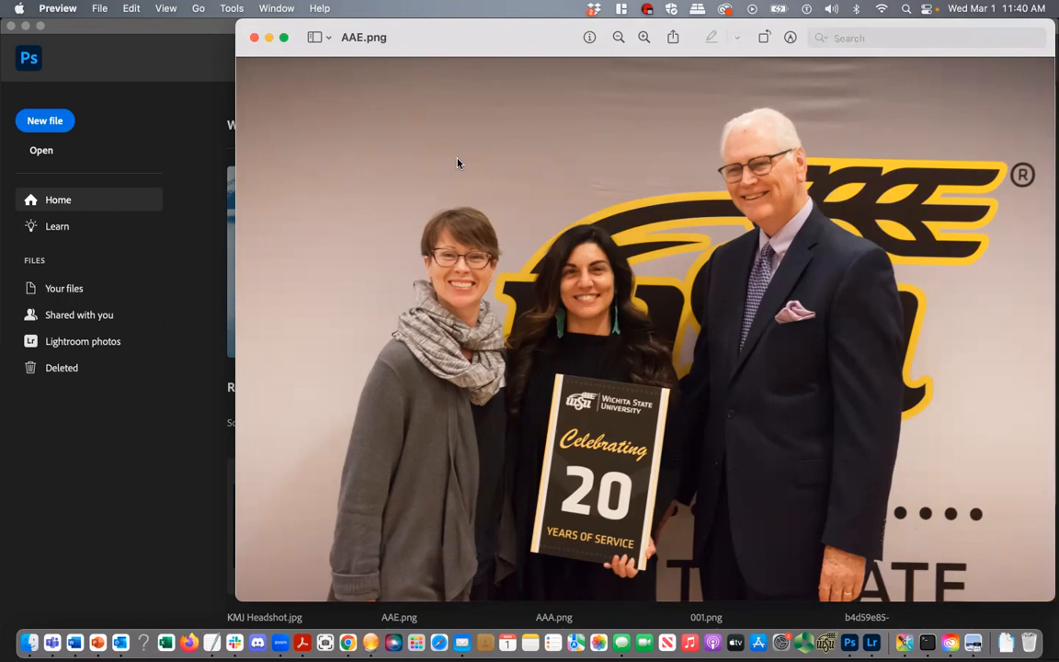
- Switch to Finder and show the file information for AAE.png in the PNGs folder
{"action": "left_click", "coordinate": [29, 644]}
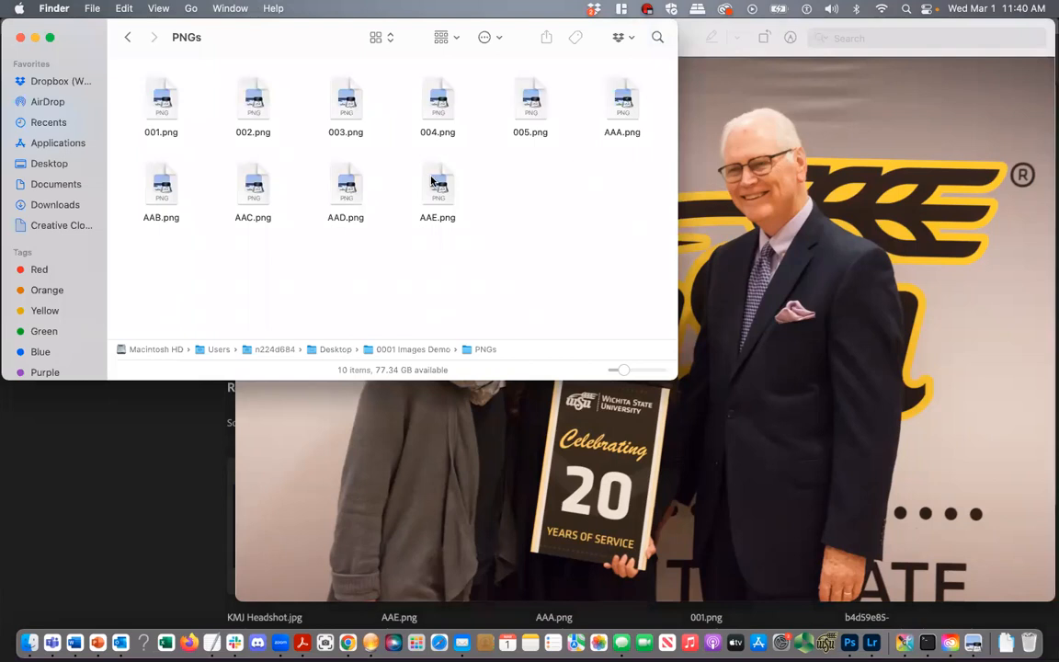
{"action": "right_click", "coordinate": [431, 181]}
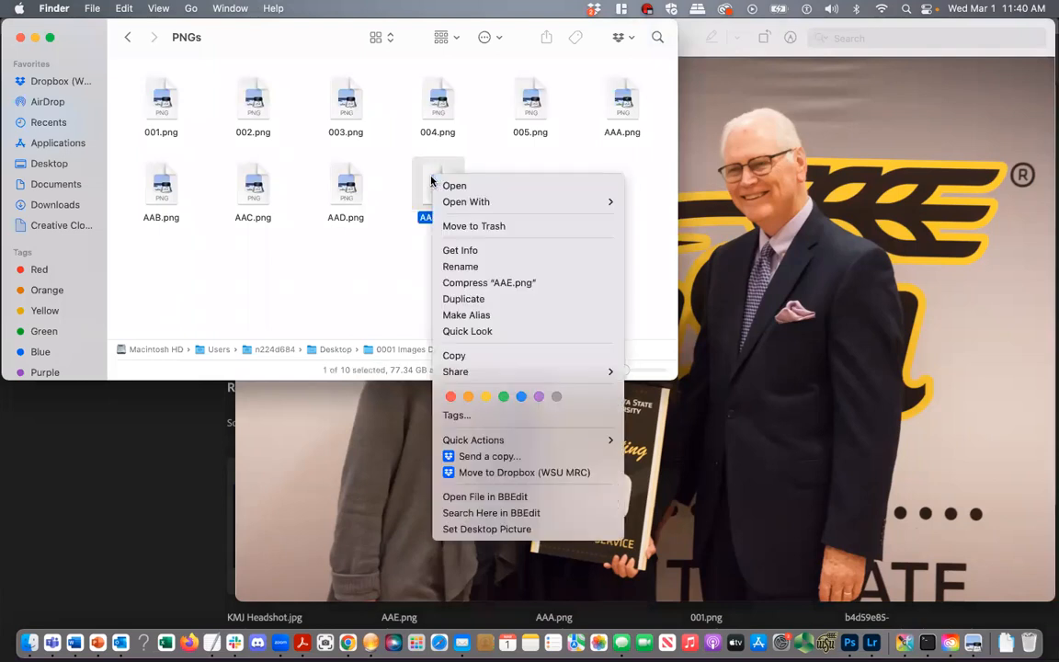
{"action": "left_click", "coordinate": [458, 250]}
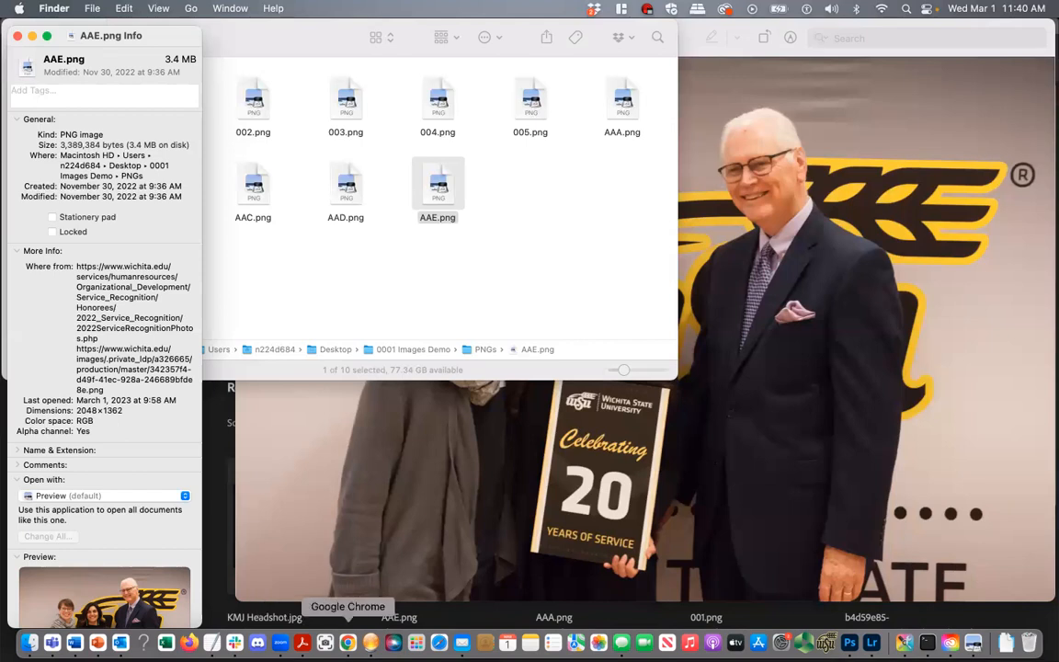
- Switch to Chrome and open the Landing Page Snippets Guide from the CMS add-ons in a new tab
{"action": "left_click", "coordinate": [348, 642]}
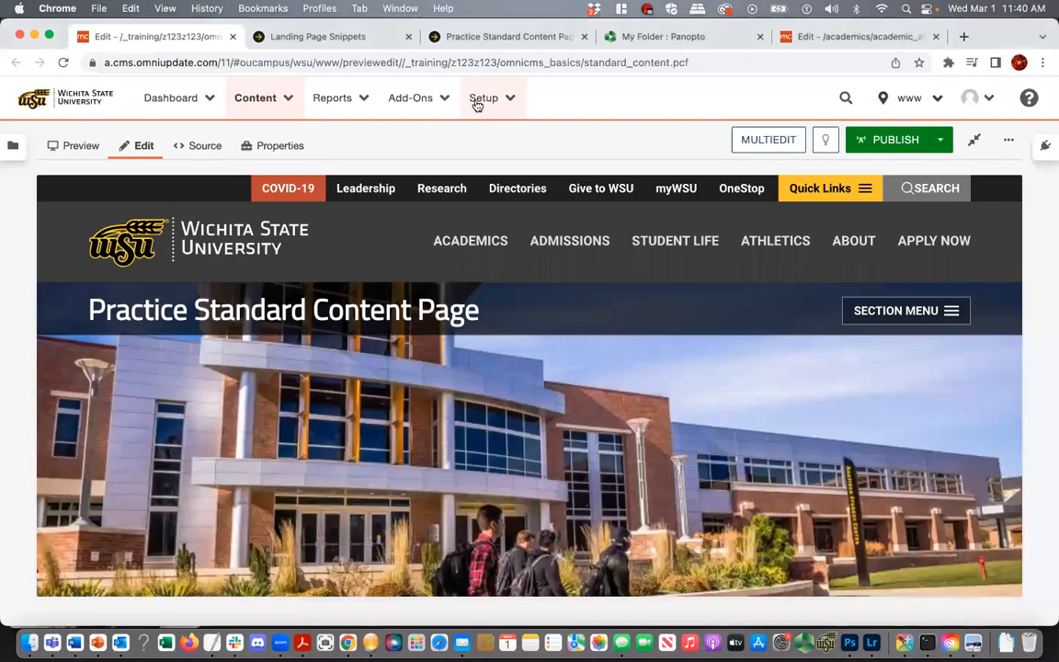
{"action": "left_click", "coordinate": [408, 98]}
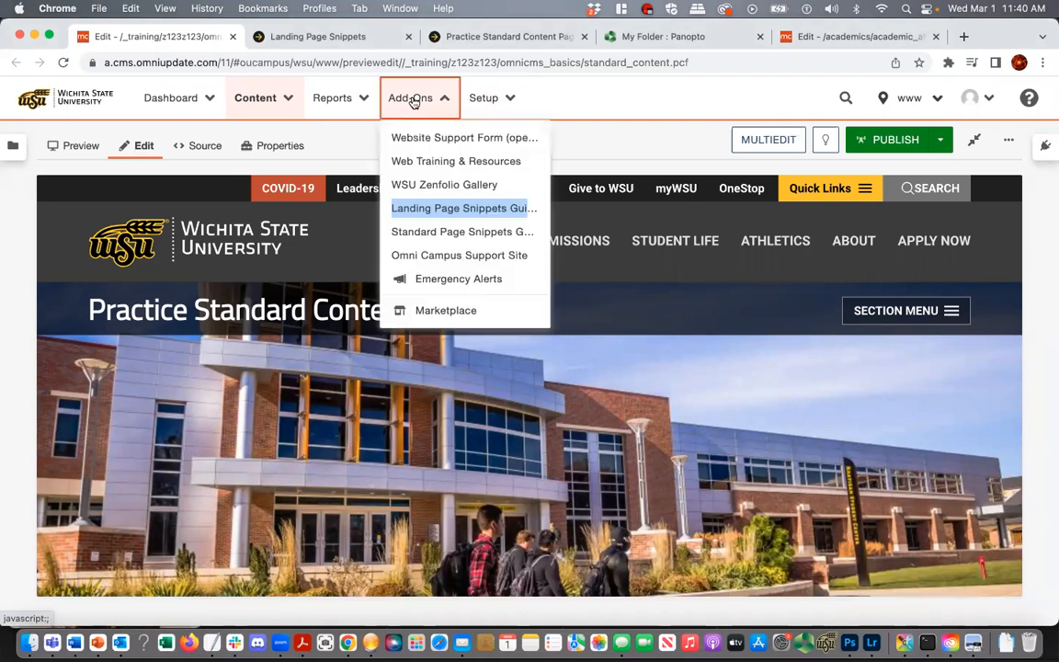
{"action": "right_click", "coordinate": [428, 213]}
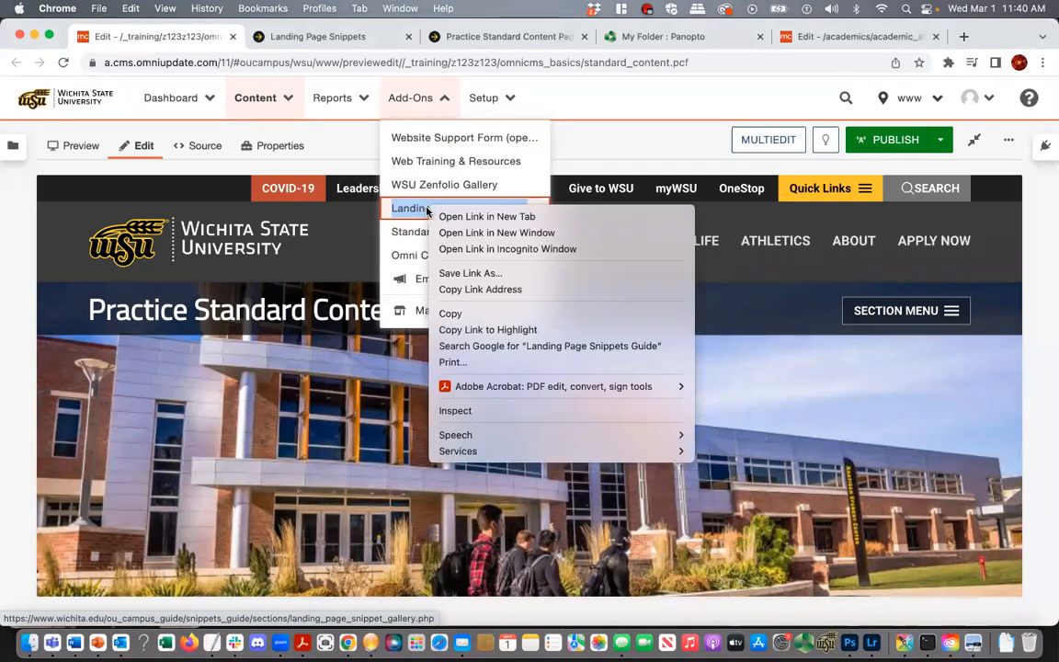
{"action": "left_click", "coordinate": [451, 222]}
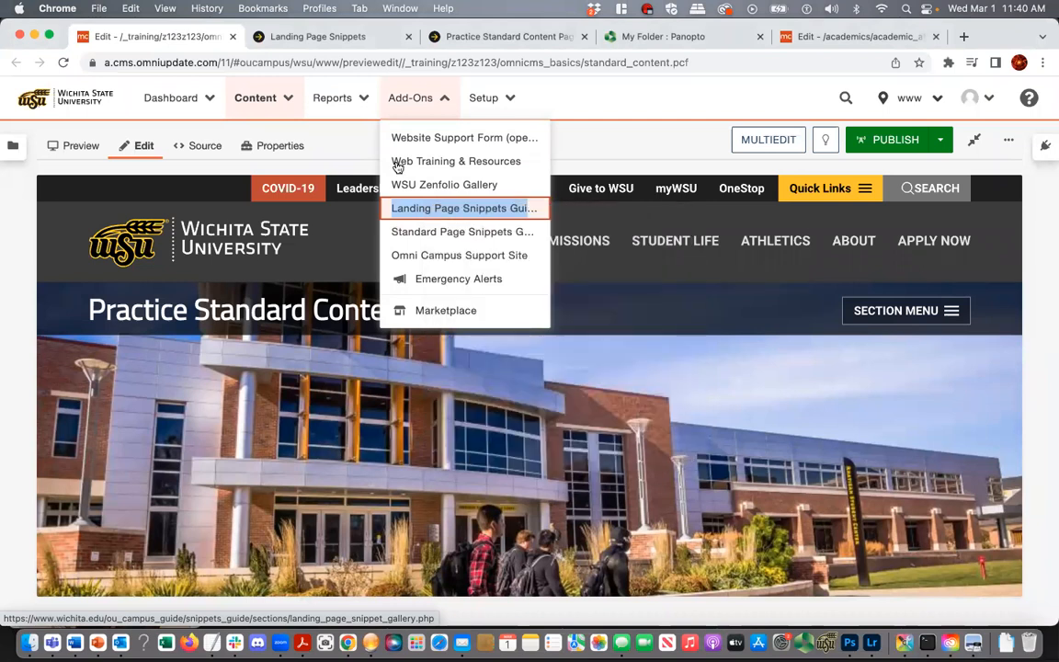
{"action": "left_click", "coordinate": [271, 37]}
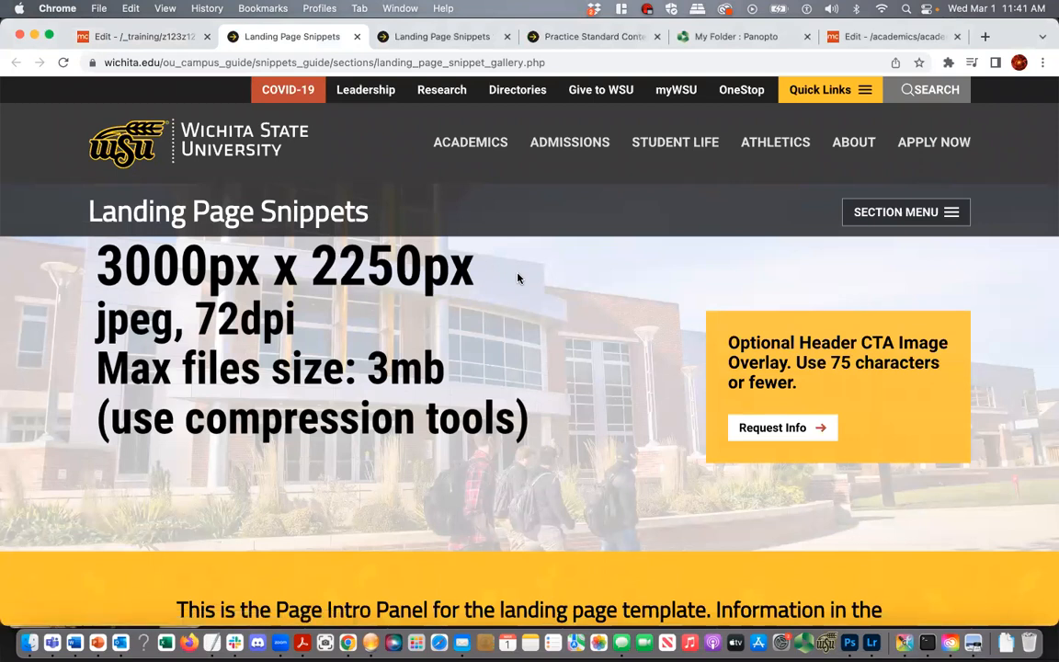
- Examine the required image dimensions for the header, landing teaser, feature panel and section column teasers in the snippets guide
{"action": "scroll", "coordinate": [517, 277], "scroll_direction": "down", "scroll_amount": 3}
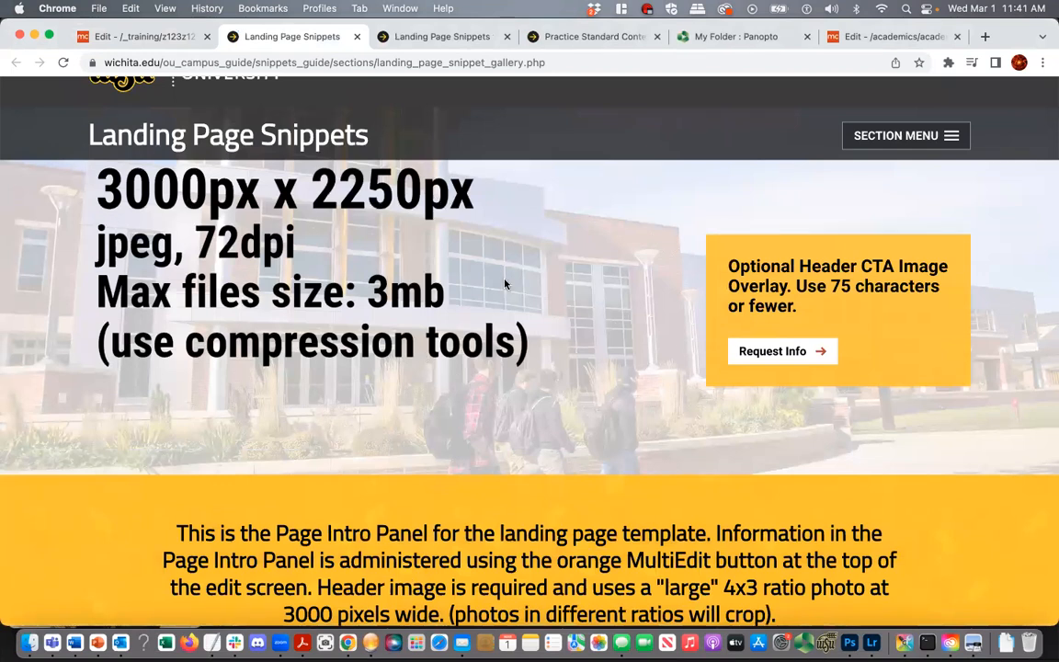
{"action": "scroll", "coordinate": [505, 284], "scroll_direction": "down", "scroll_amount": 1}
{"action": "scroll", "coordinate": [453, 250], "scroll_direction": "down", "scroll_amount": 5}
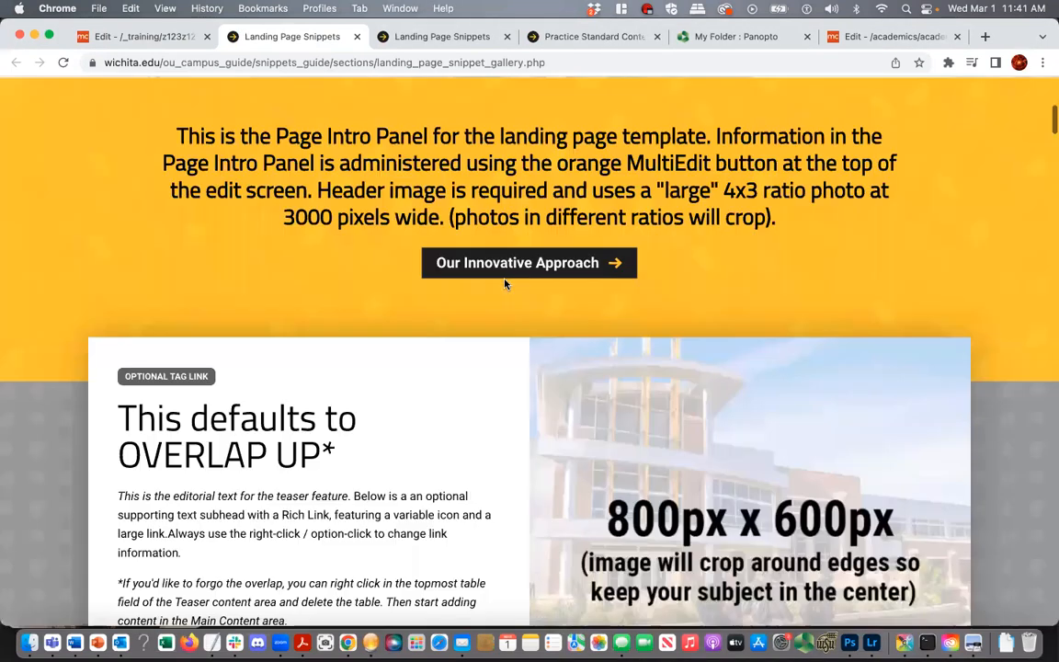
{"action": "scroll", "coordinate": [726, 276], "scroll_direction": "down", "scroll_amount": 3}
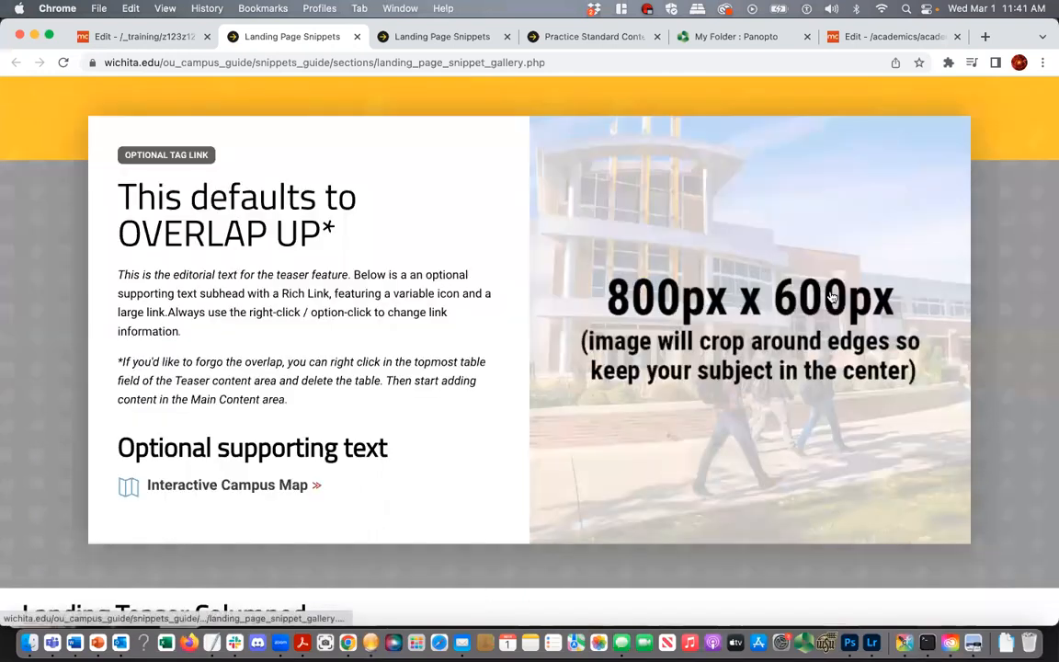
{"action": "scroll", "coordinate": [646, 352], "scroll_direction": "down", "scroll_amount": 15}
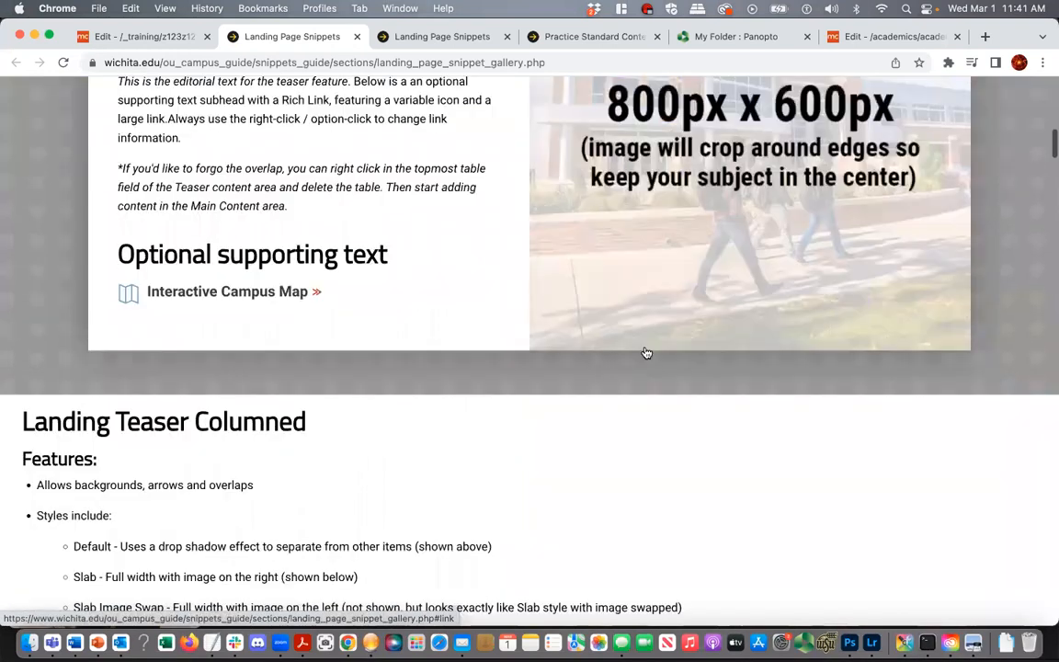
{"action": "scroll", "coordinate": [646, 353], "scroll_direction": "down", "scroll_amount": 1}
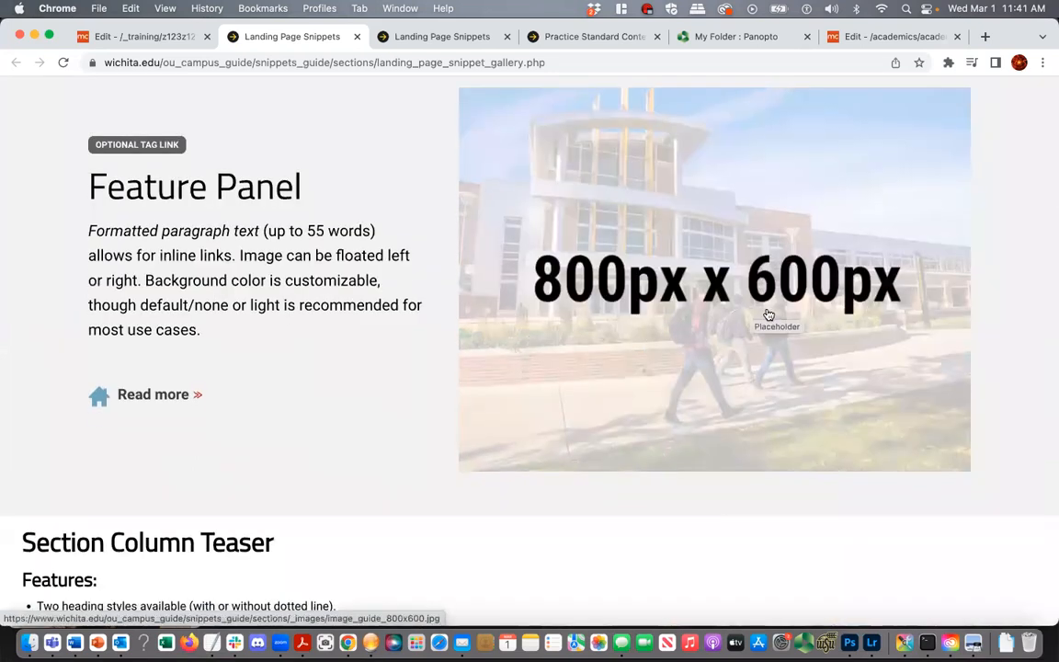
{"action": "scroll", "coordinate": [768, 314], "scroll_direction": "down", "scroll_amount": 7}
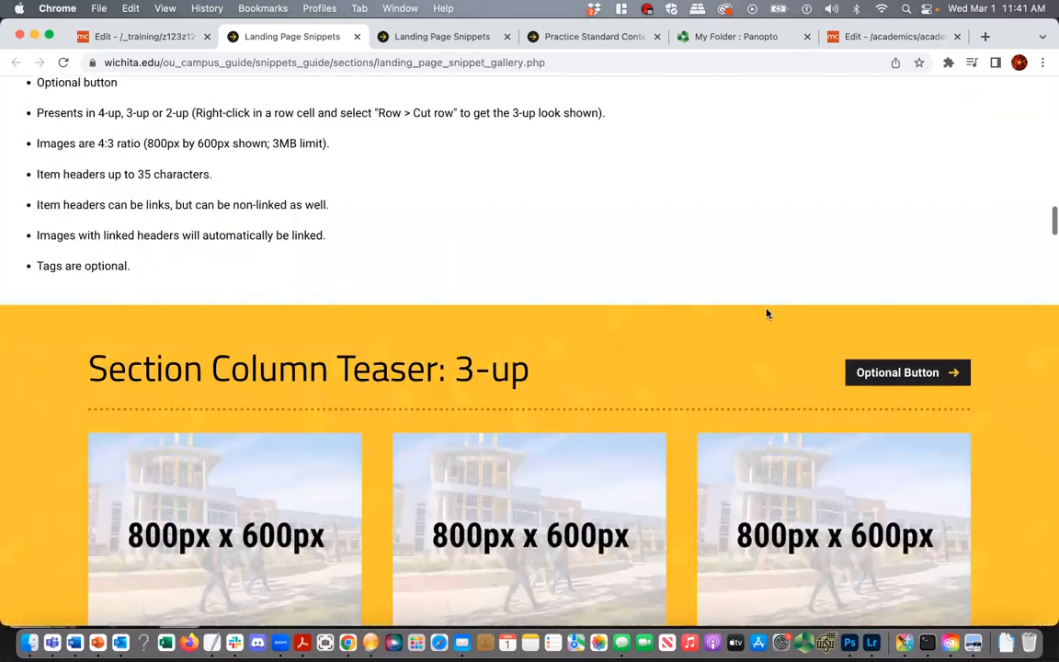
{"action": "scroll", "coordinate": [768, 313], "scroll_direction": "down", "scroll_amount": 4}
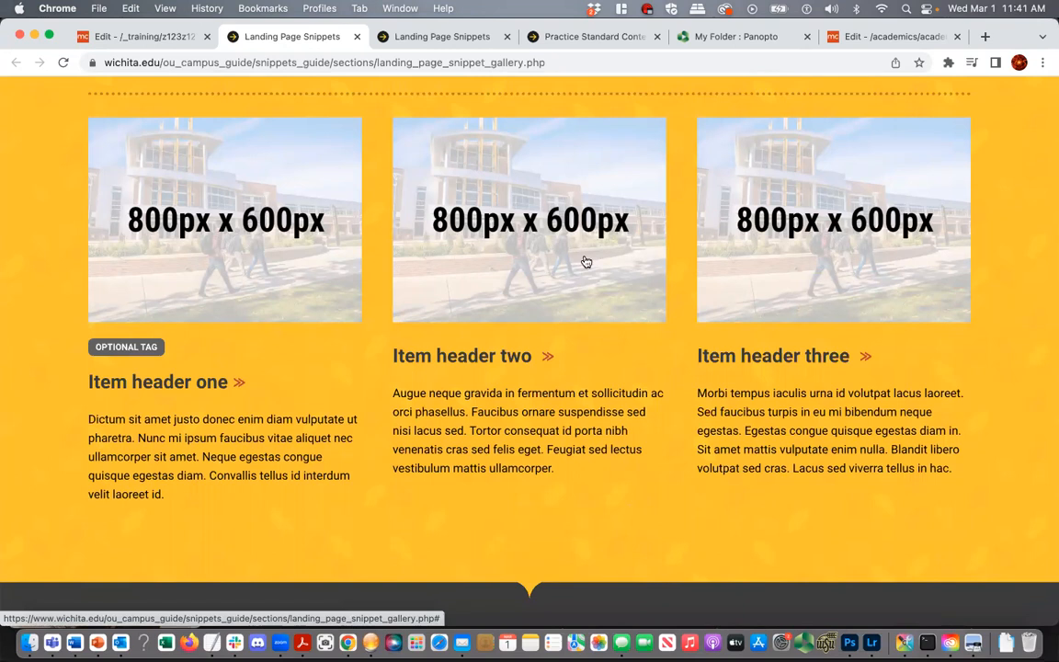
{"action": "scroll", "coordinate": [182, 377], "scroll_direction": "up", "scroll_amount": 1}
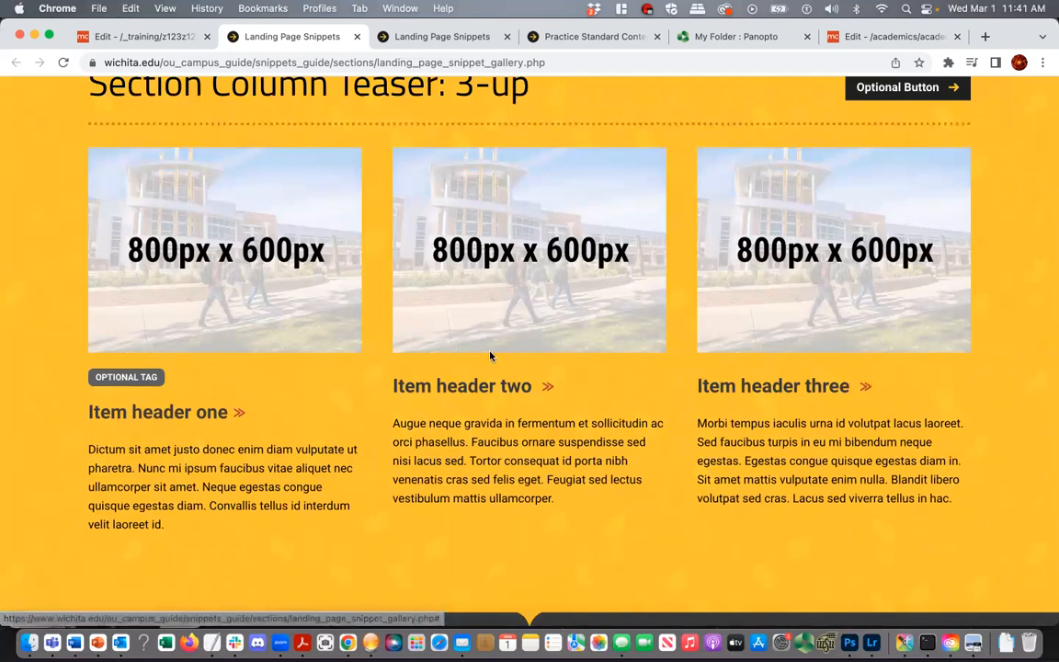
{"action": "scroll", "coordinate": [237, 306], "scroll_direction": "down", "scroll_amount": 4}
{"action": "scroll", "coordinate": [237, 306], "scroll_direction": "down", "scroll_amount": 3}
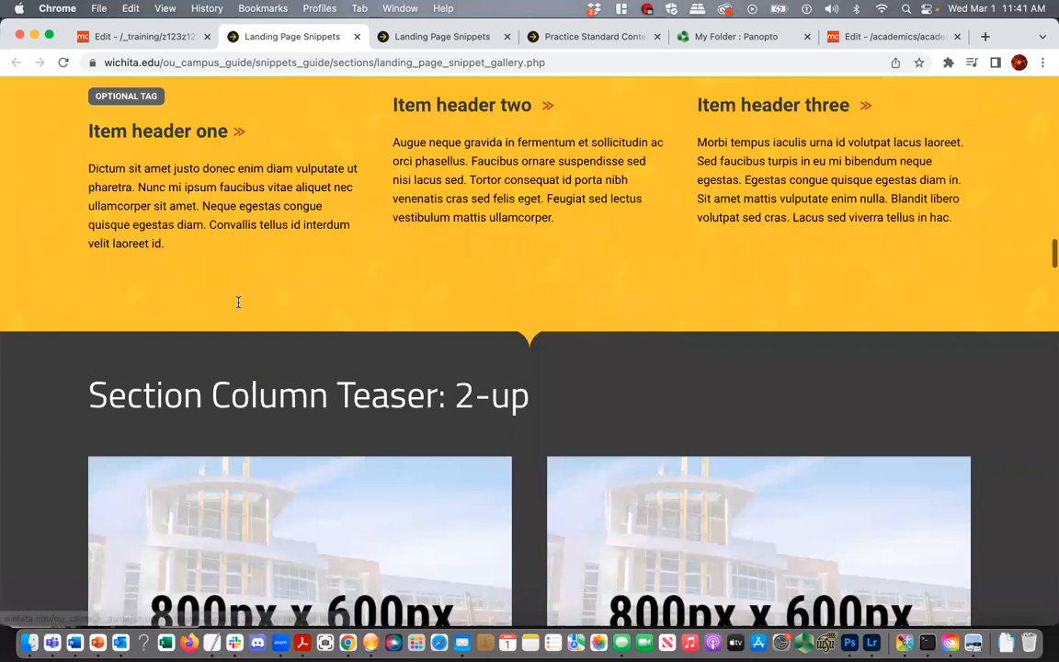
{"action": "scroll", "coordinate": [237, 306], "scroll_direction": "down", "scroll_amount": 20}
{"action": "scroll", "coordinate": [237, 306], "scroll_direction": "up", "scroll_amount": 20}
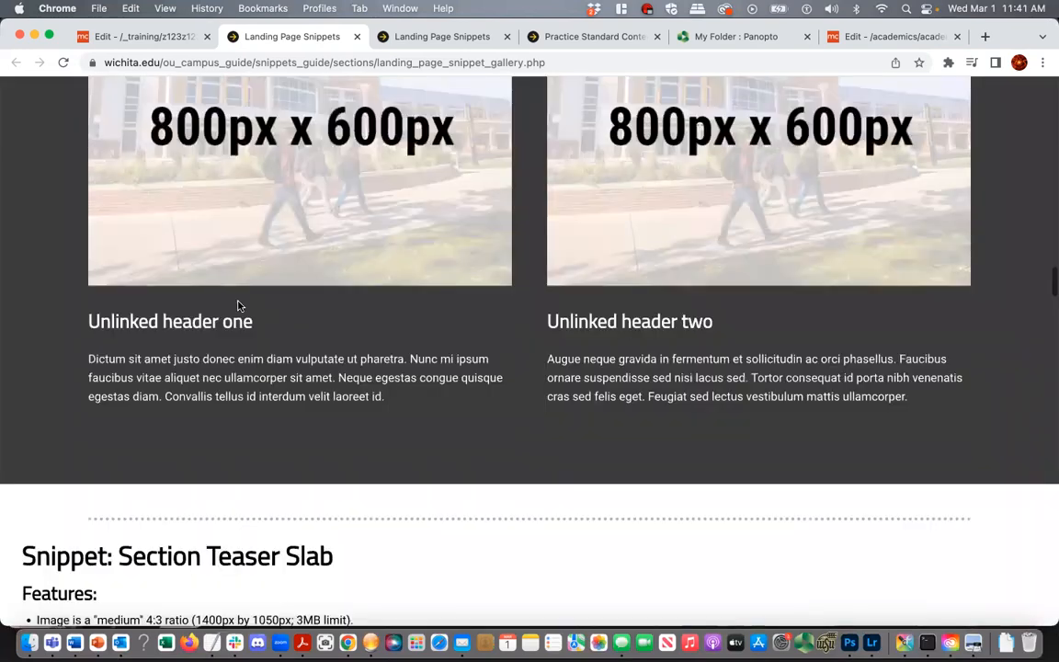
{"action": "scroll", "coordinate": [237, 302], "scroll_direction": "up", "scroll_amount": 15}
{"action": "scroll", "coordinate": [238, 301], "scroll_direction": "up", "scroll_amount": 3}
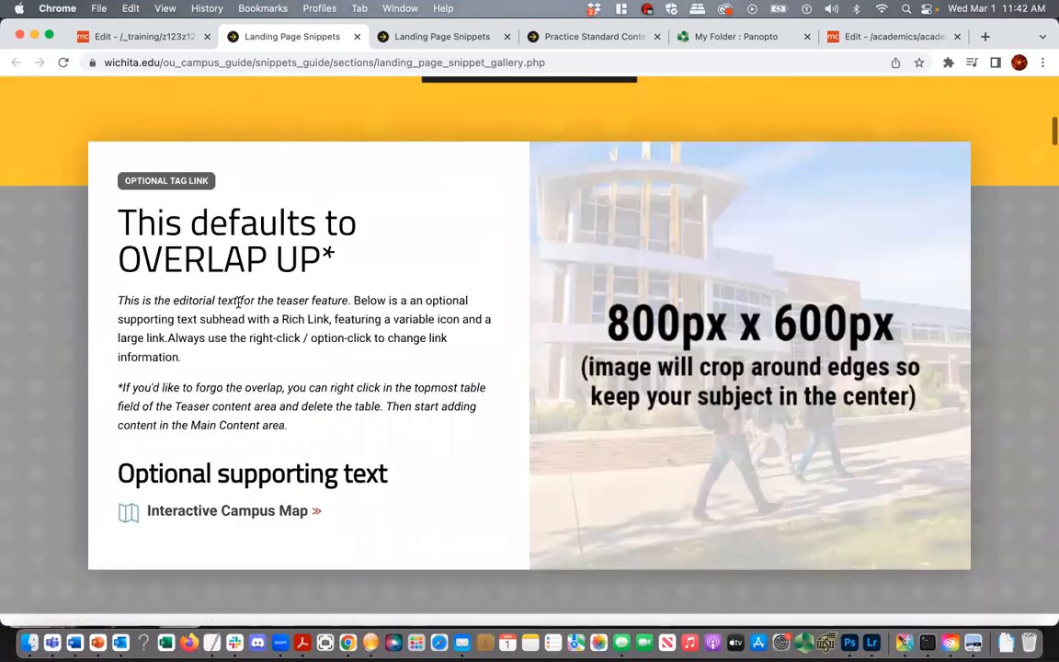
{"action": "scroll", "coordinate": [237, 301], "scroll_direction": "down", "scroll_amount": 20}
{"action": "scroll", "coordinate": [237, 301], "scroll_direction": "down", "scroll_amount": 5}
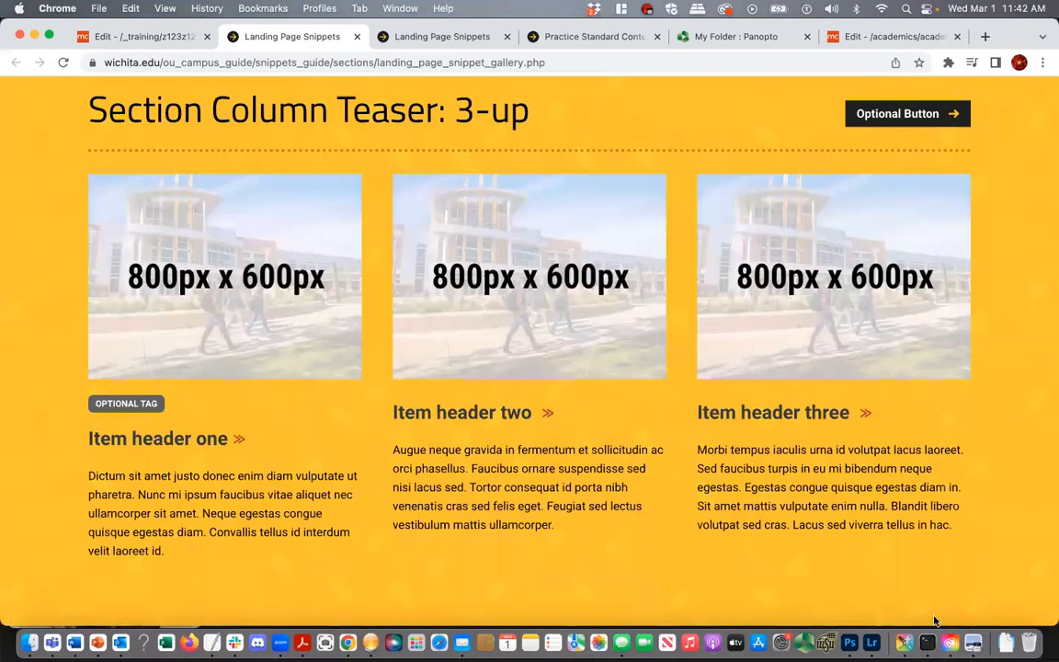
- Switch to Photoshop and open AAE.png from the PNGs folder inside 0001 Images Demo on the Desktop
{"action": "left_click", "coordinate": [972, 643]}
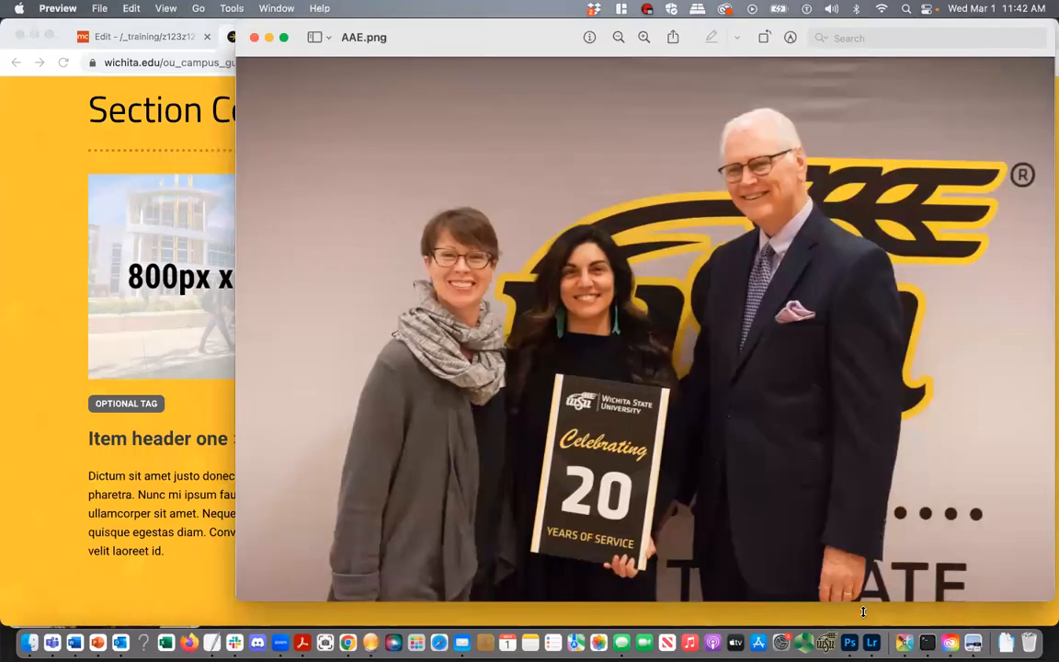
{"action": "left_click", "coordinate": [849, 643]}
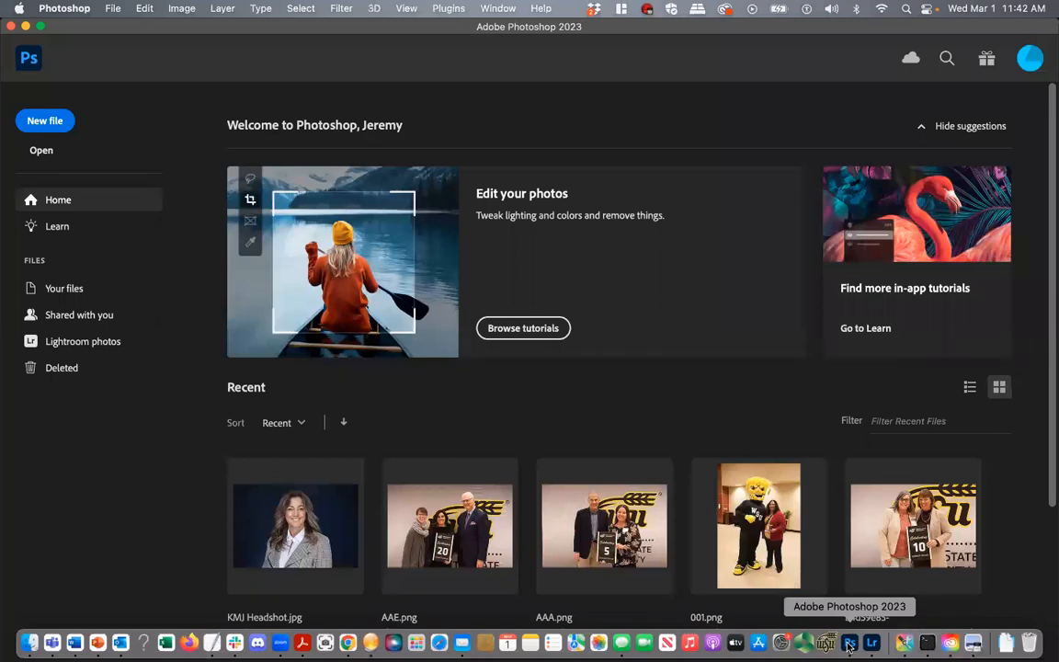
{"action": "left_click", "coordinate": [42, 152]}
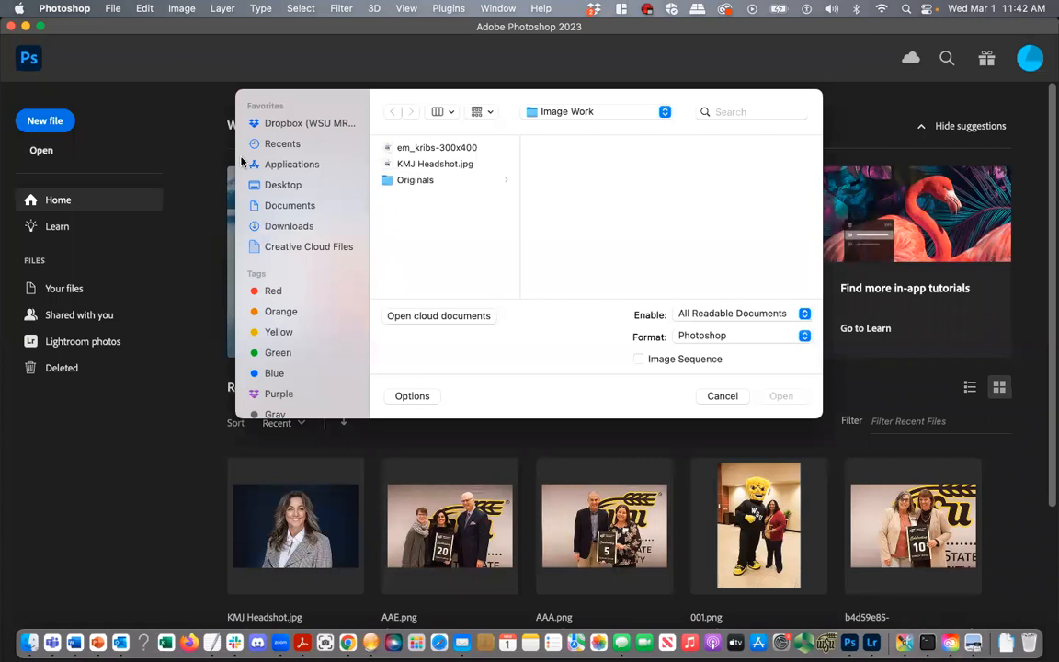
{"action": "left_click", "coordinate": [283, 187]}
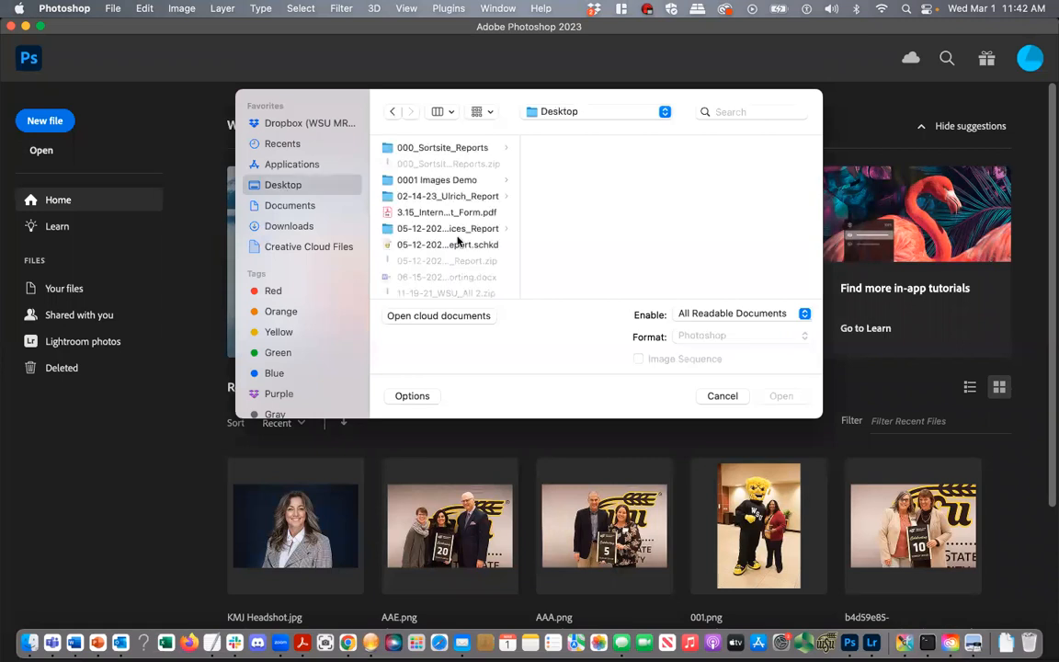
{"action": "left_click", "coordinate": [442, 181]}
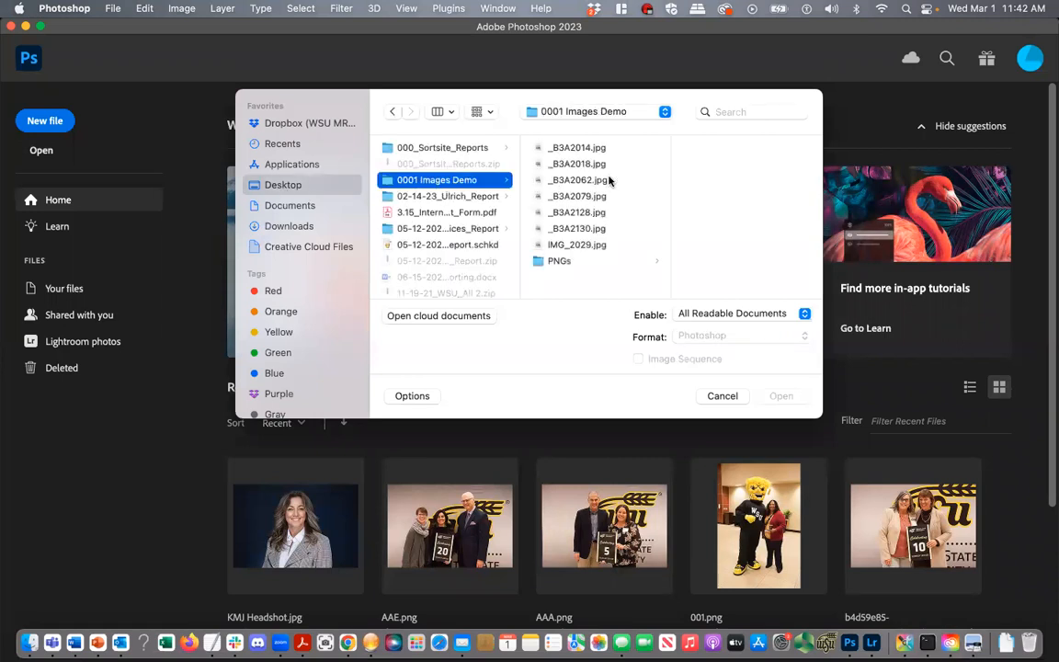
{"action": "left_click", "coordinate": [557, 263]}
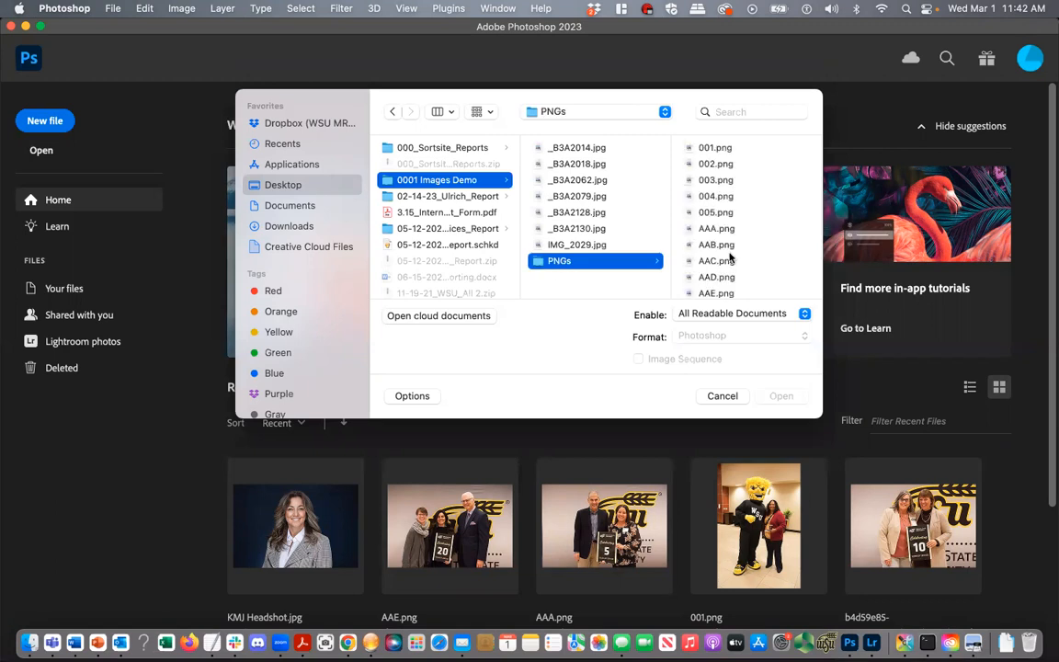
{"action": "left_click", "coordinate": [716, 282]}
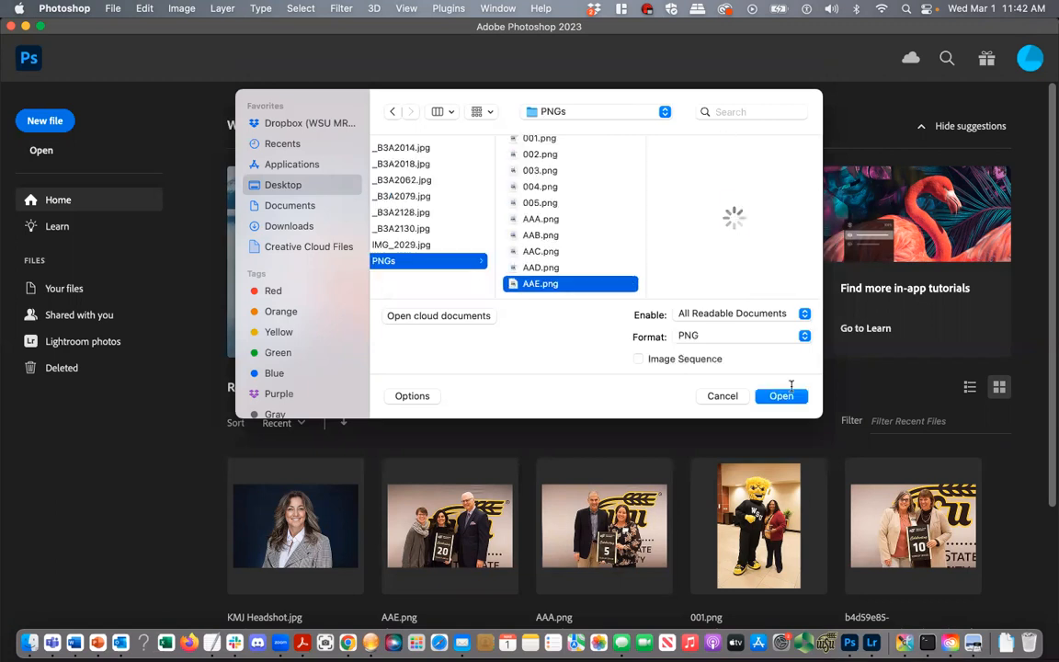
{"action": "left_click", "coordinate": [780, 396]}
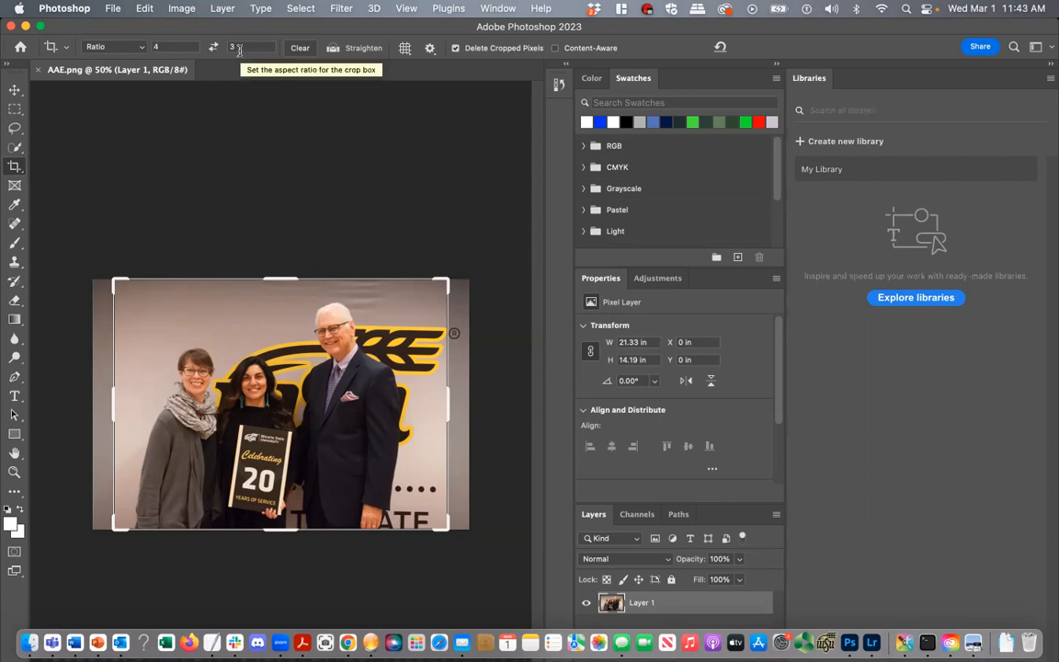
- Crop the photo around the three people at a 4:3 ratio, to about 16.75 by 12.55 in
{"action": "left_click", "coordinate": [133, 48]}
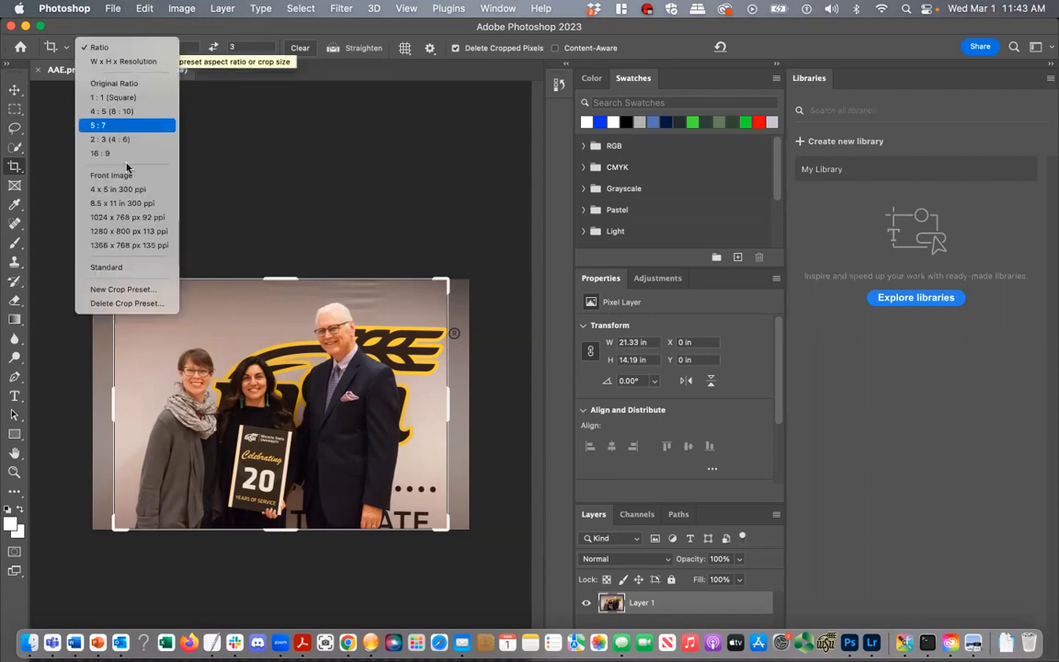
{"action": "left_click", "coordinate": [280, 274]}
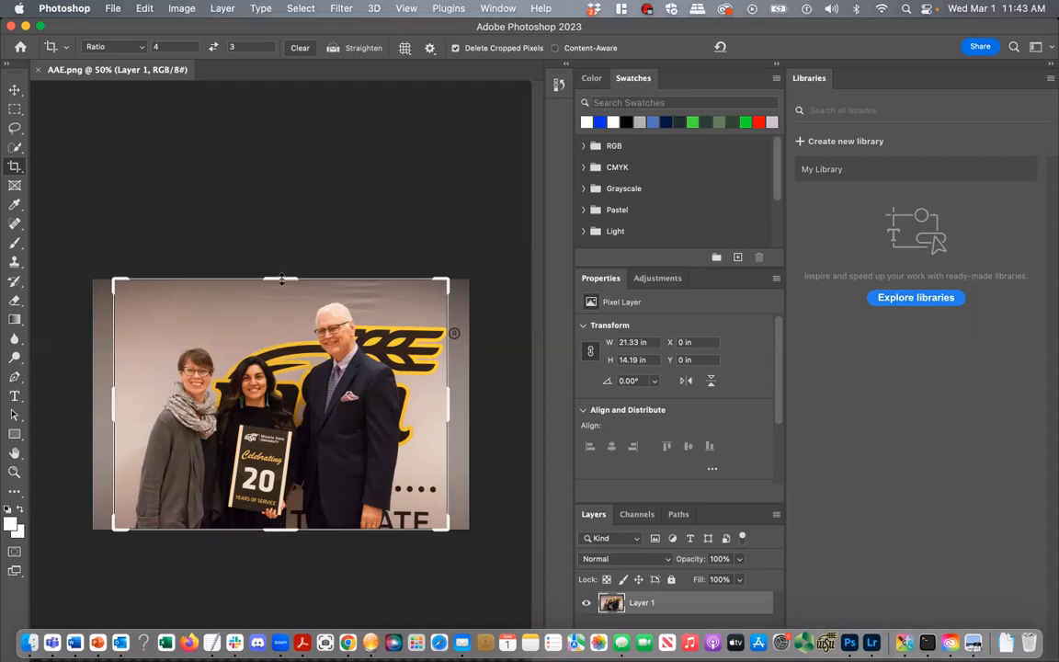
{"action": "left_click_drag", "start_coordinate": [280, 280], "coordinate": [281, 292]}
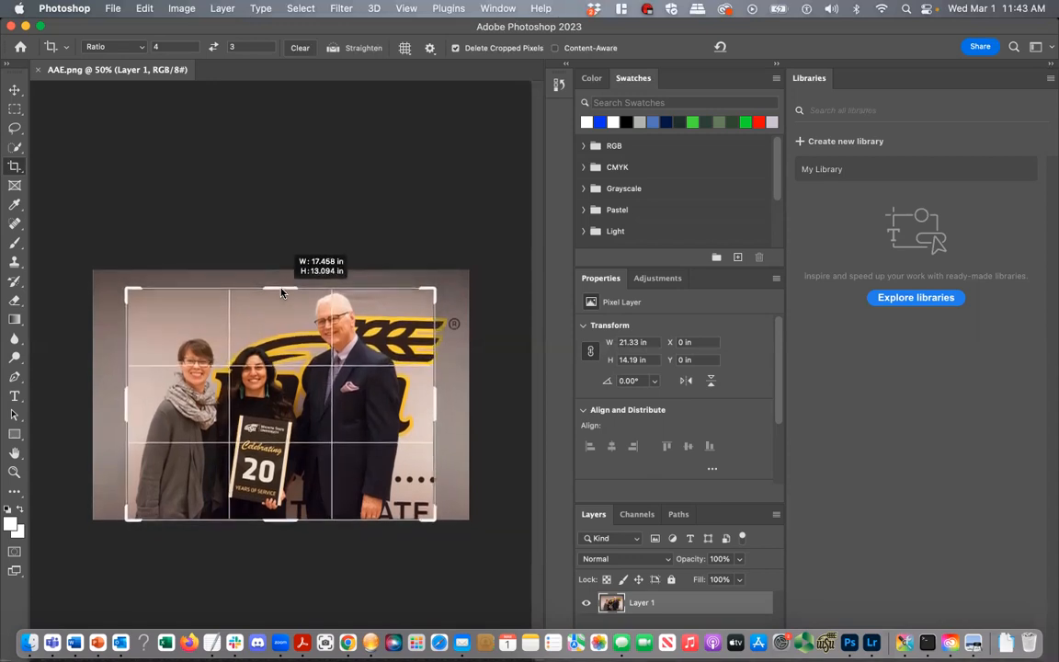
{"action": "left_click_drag", "start_coordinate": [282, 292], "coordinate": [281, 290]}
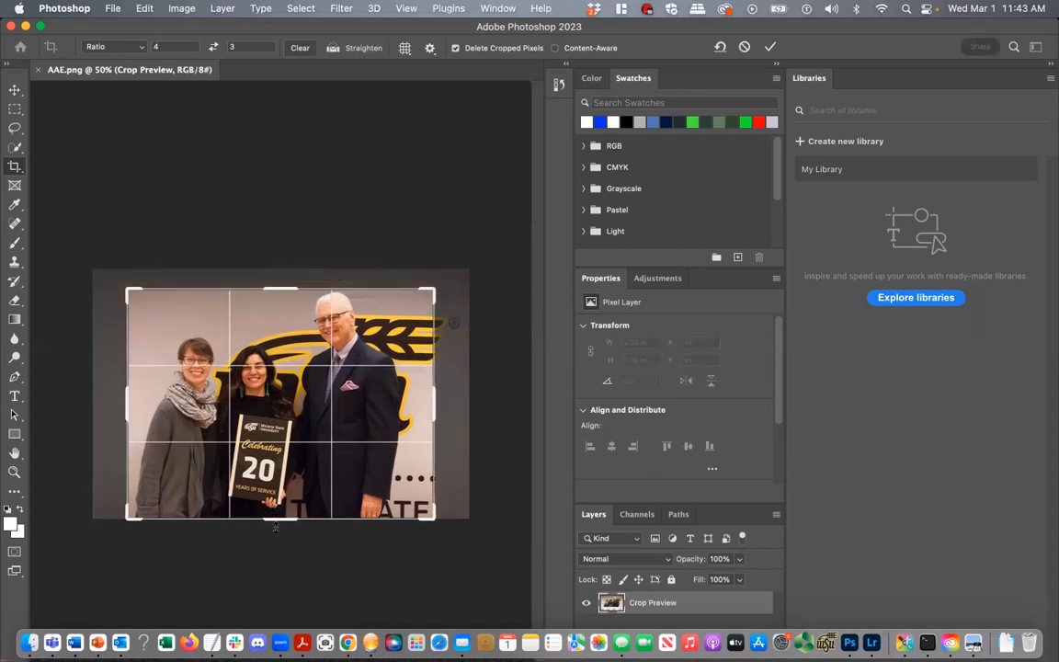
{"action": "left_click_drag", "start_coordinate": [280, 520], "coordinate": [281, 517]}
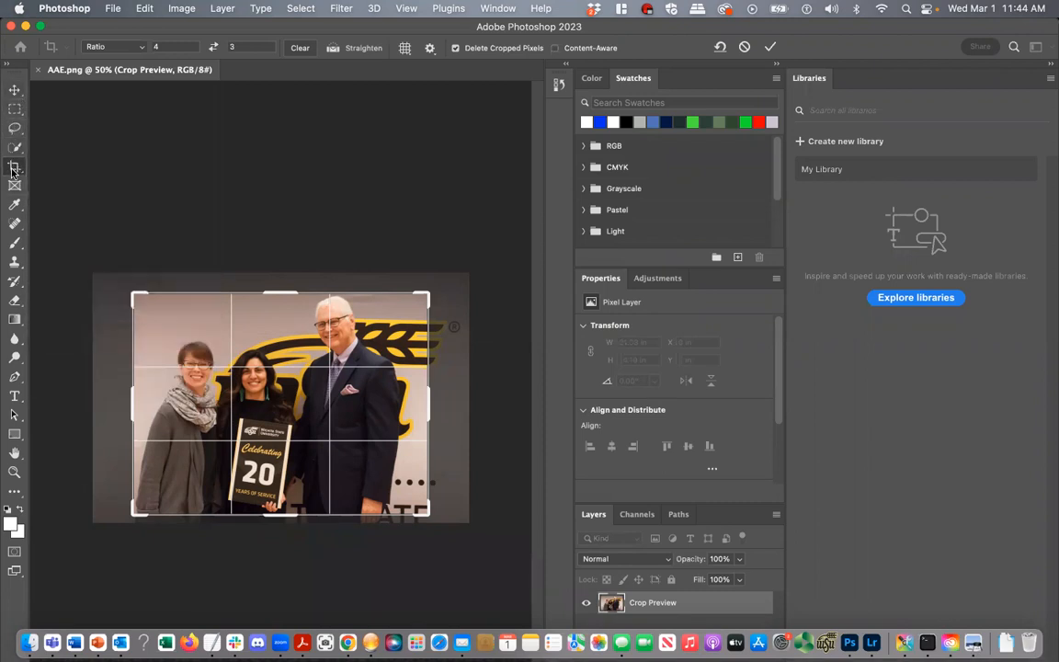
{"action": "key", "text": "Return"}
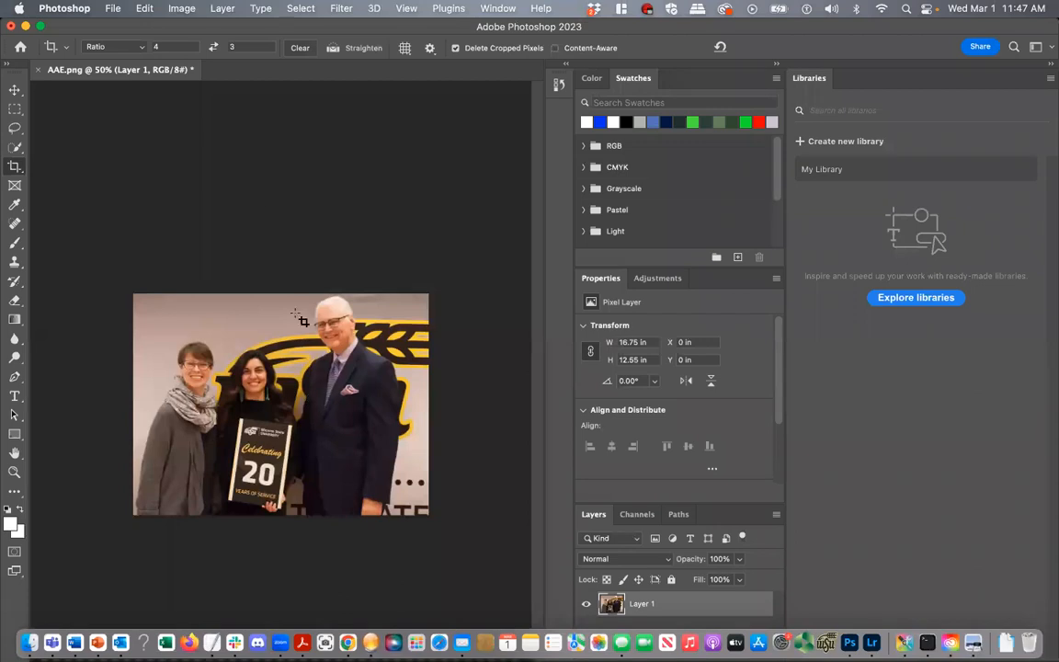
- Resize the cropped photo to 800 pixels wide by 600 pixels high
{"action": "left_click", "coordinate": [183, 9]}
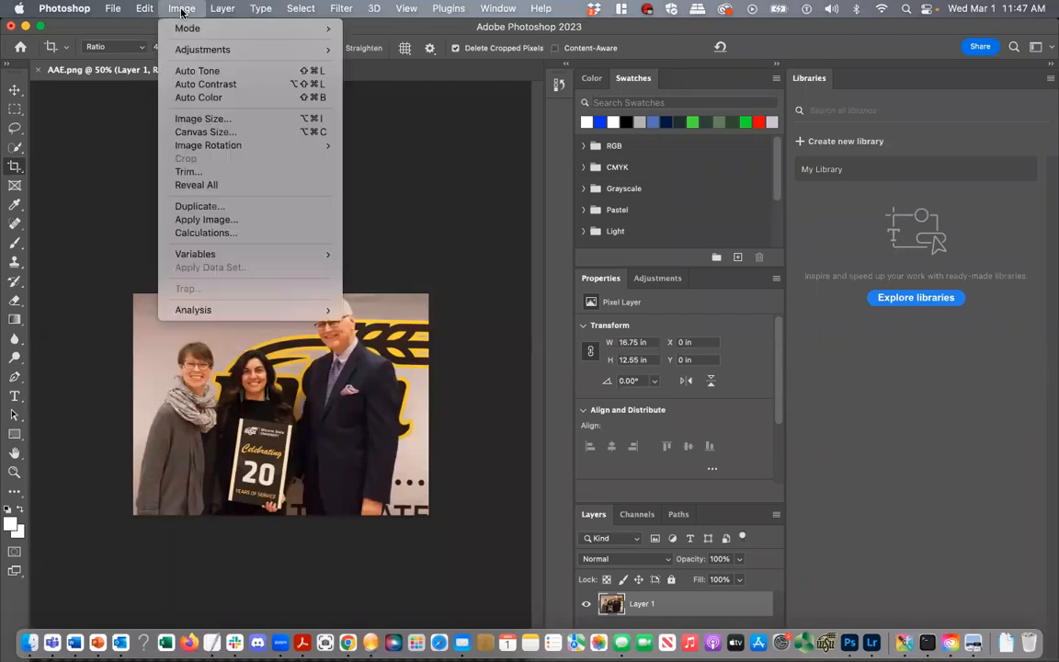
{"action": "left_click", "coordinate": [189, 119]}
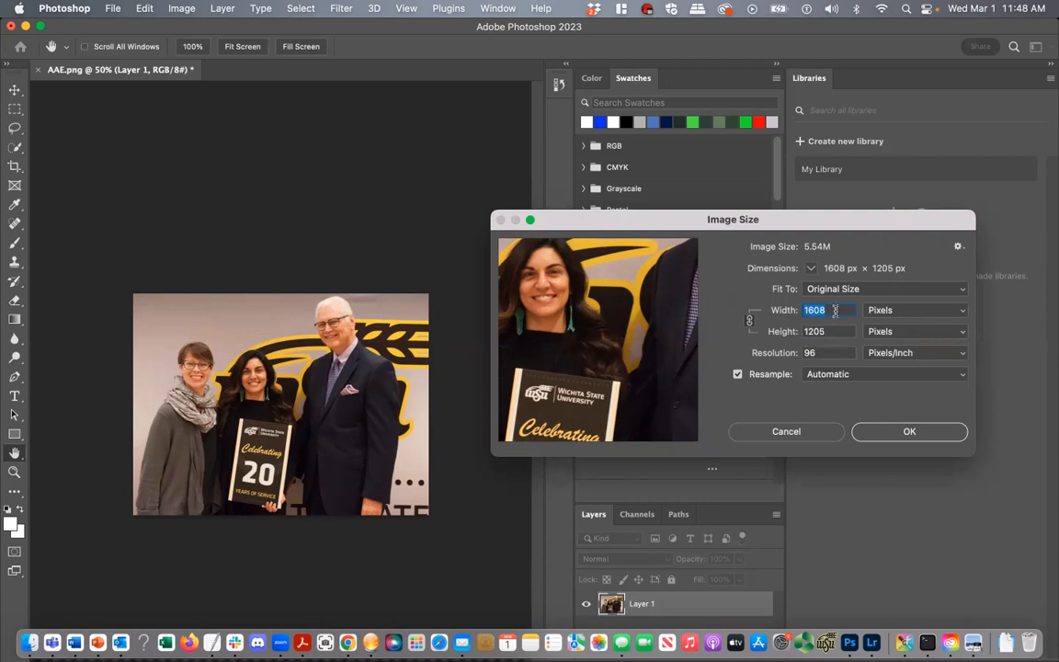
{"action": "type", "text": "800"}
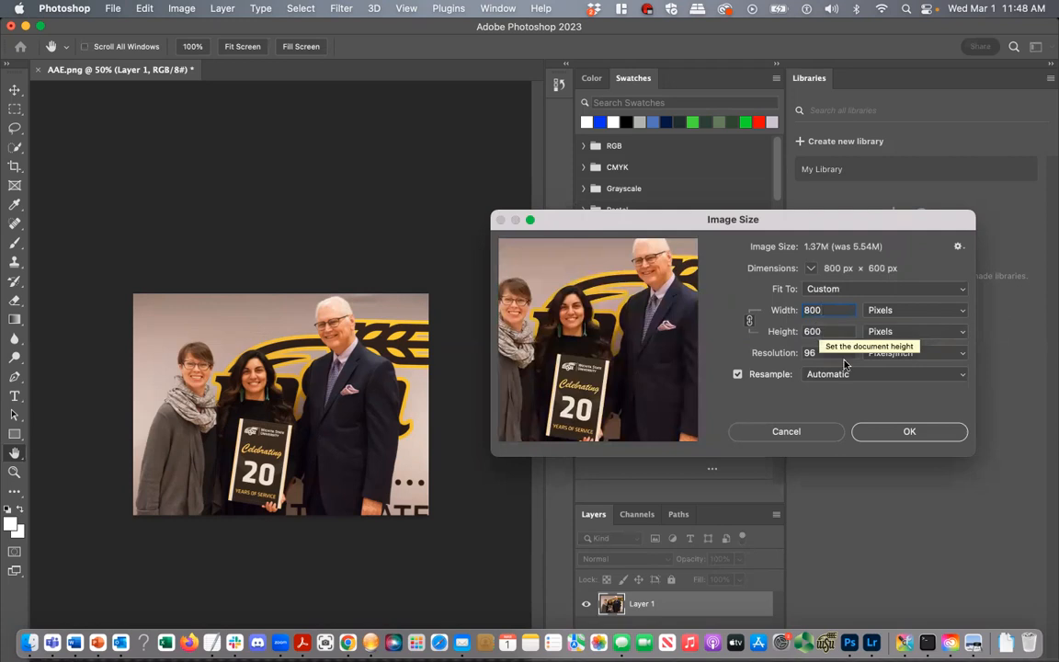
{"action": "left_click", "coordinate": [892, 431]}
{"action": "key", "text": "c"}
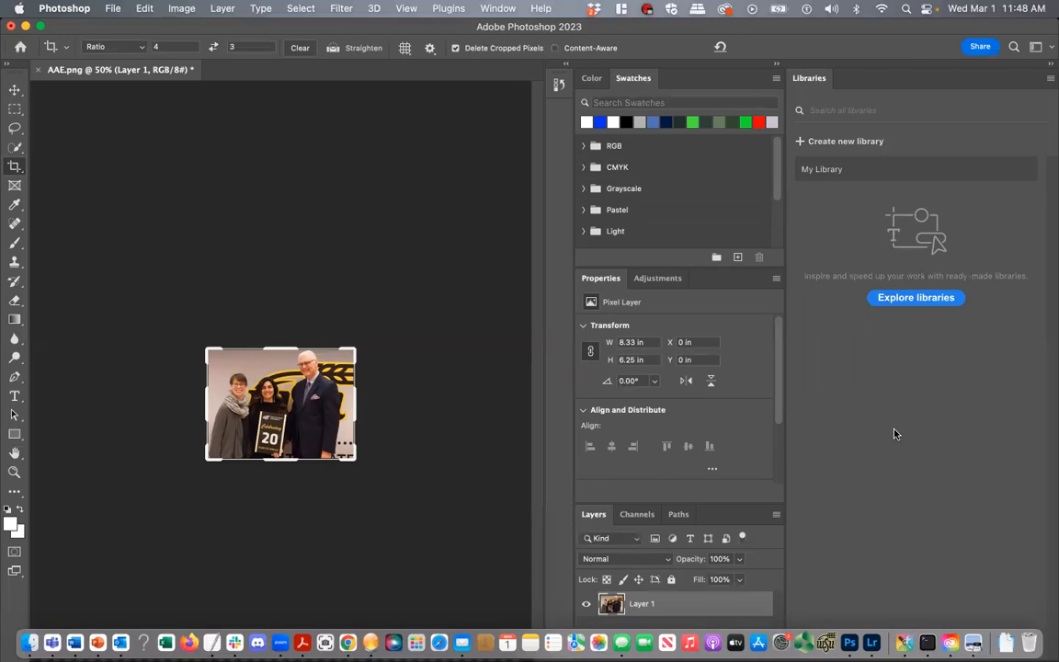
- Save a copy on the computer in the PNGs folder as redone_image in JPEG format at maximum quality 12
{"action": "left_click", "coordinate": [112, 9]}
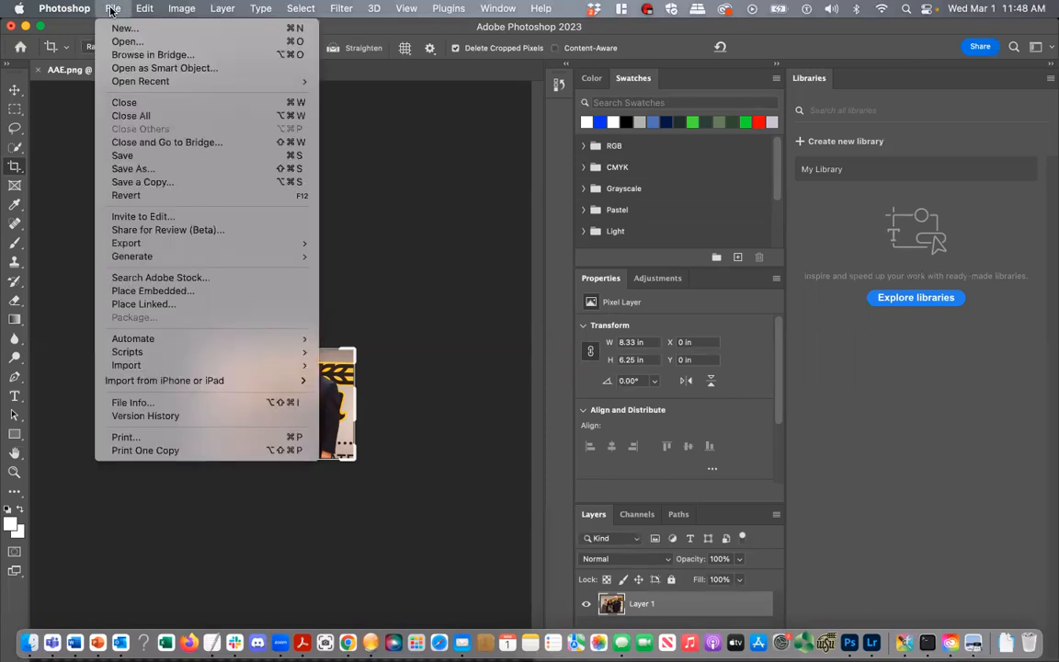
{"action": "left_click", "coordinate": [133, 169]}
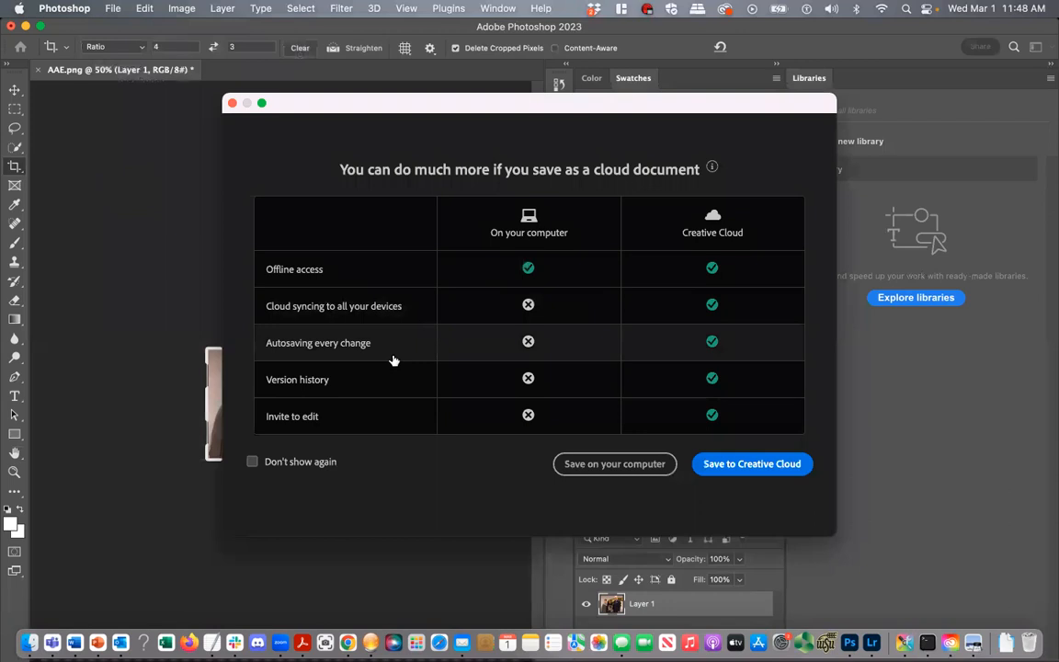
{"action": "left_click", "coordinate": [613, 464]}
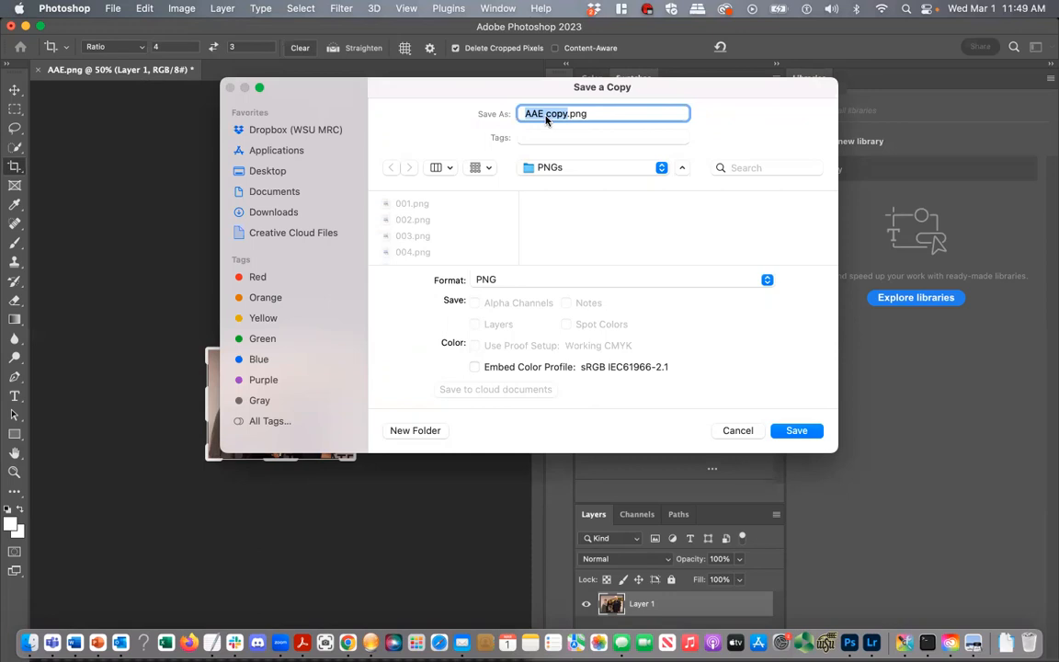
{"action": "type", "text": "redone_image"}
{"action": "left_click", "coordinate": [767, 279]}
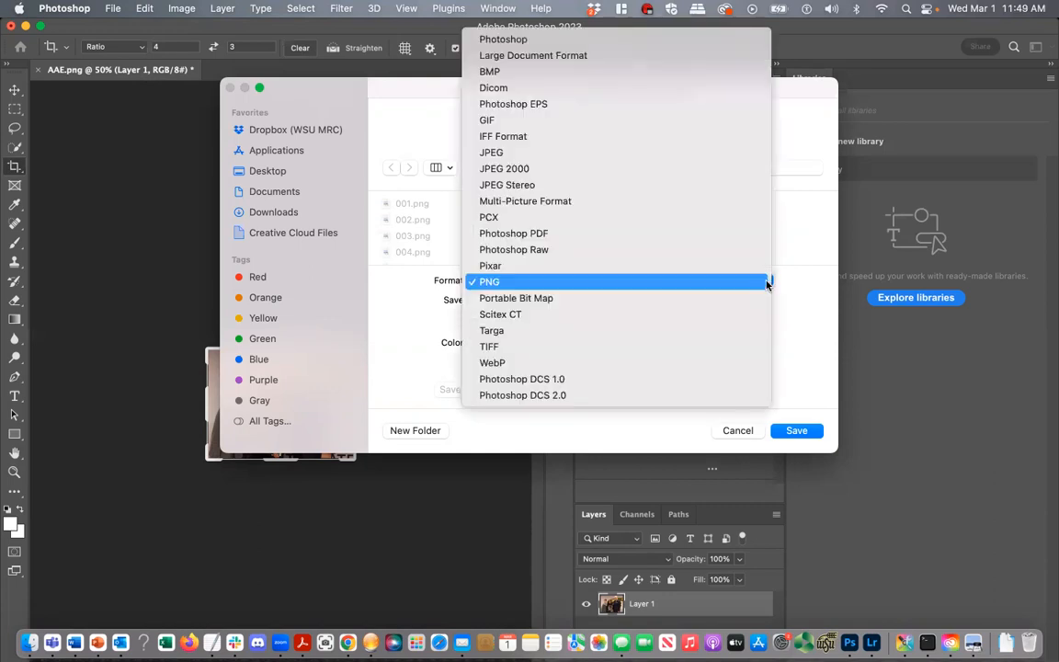
{"action": "left_click", "coordinate": [719, 159]}
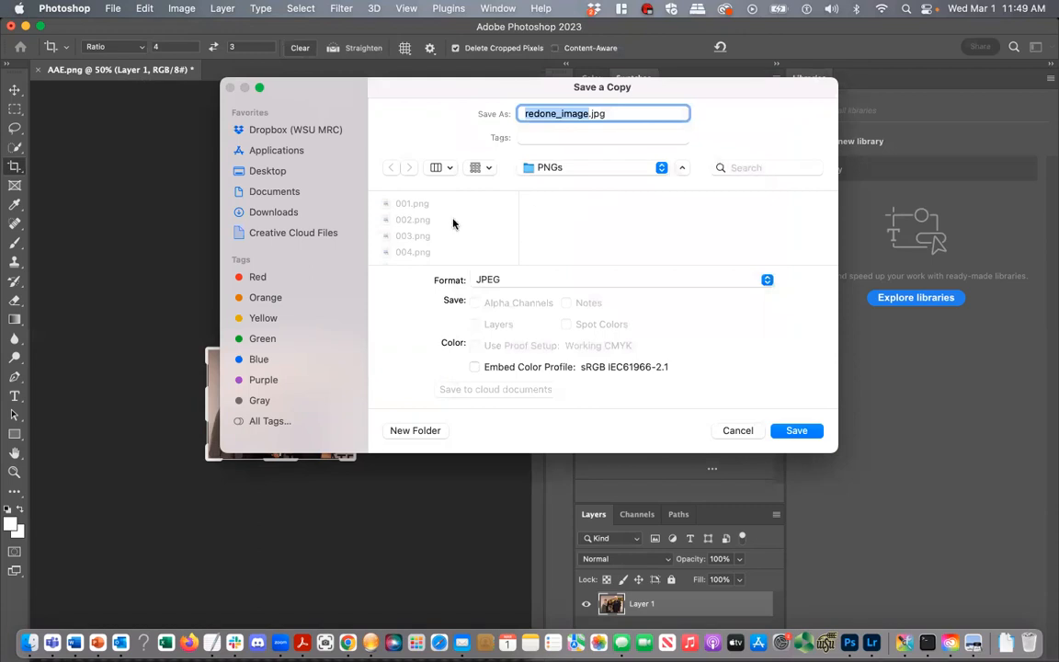
{"action": "scroll", "coordinate": [453, 223], "scroll_direction": "up", "scroll_amount": 2}
{"action": "left_click", "coordinate": [793, 431]}
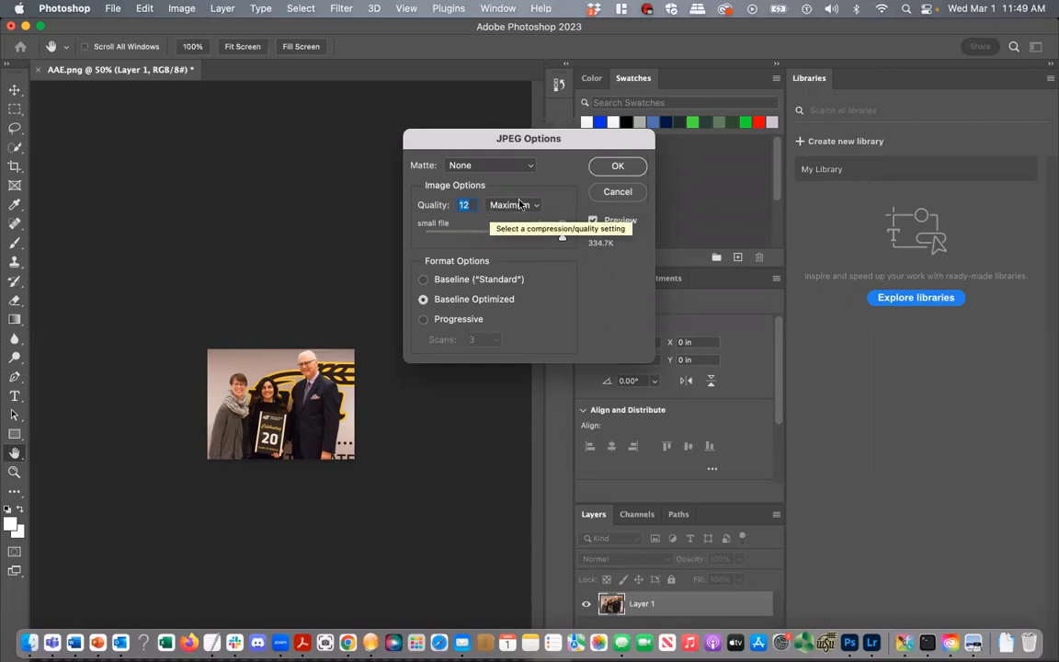
{"action": "left_click", "coordinate": [618, 166]}
{"action": "key", "text": "c"}
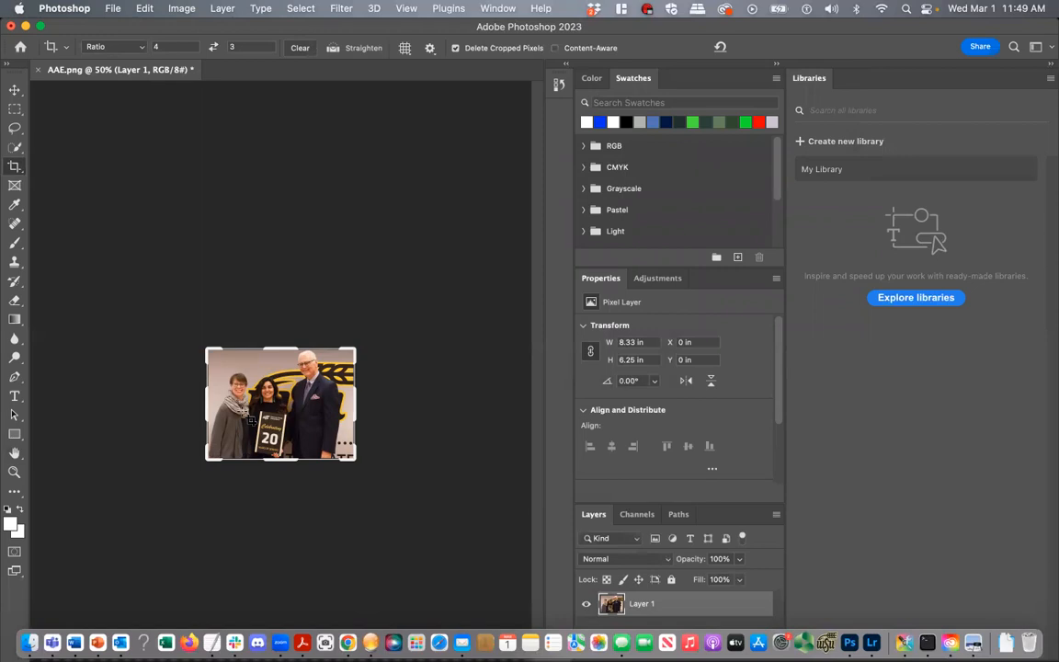
- Switch to Finder and compare the file information of redone_image.jpg with that of AAE.png, placing both info windows side by side
{"action": "left_click", "coordinate": [34, 641]}
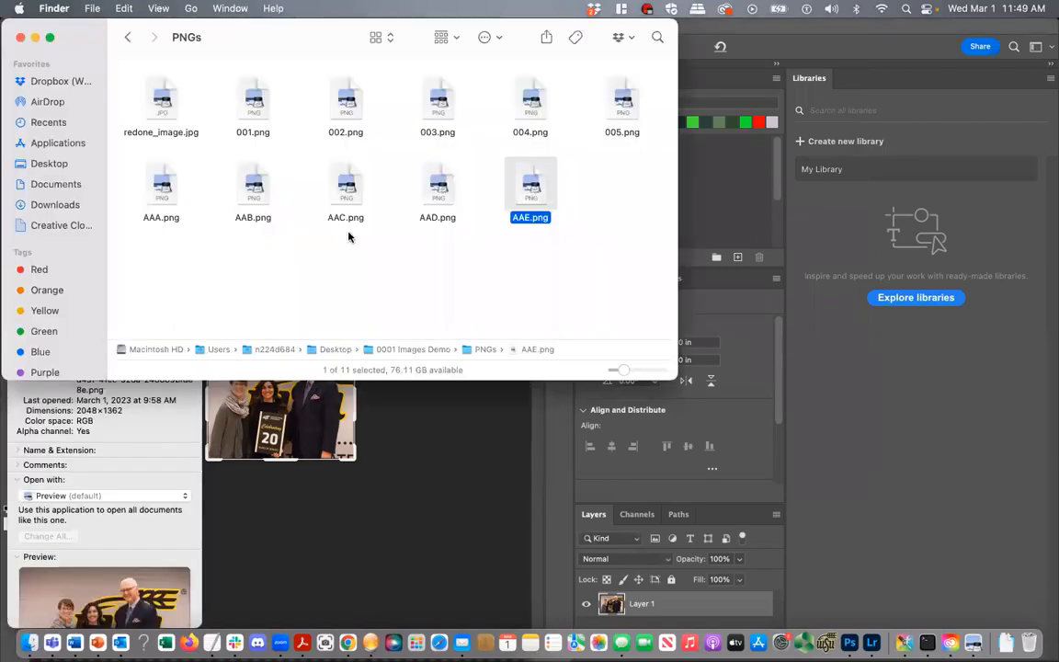
{"action": "left_click", "coordinate": [159, 107]}
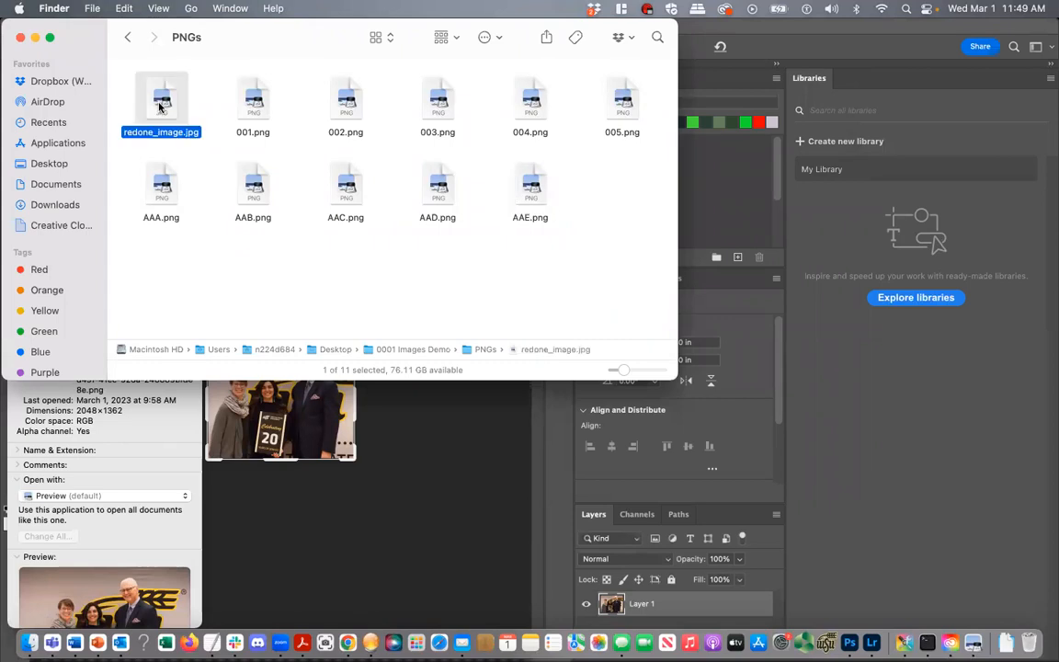
{"action": "right_click", "coordinate": [159, 108]}
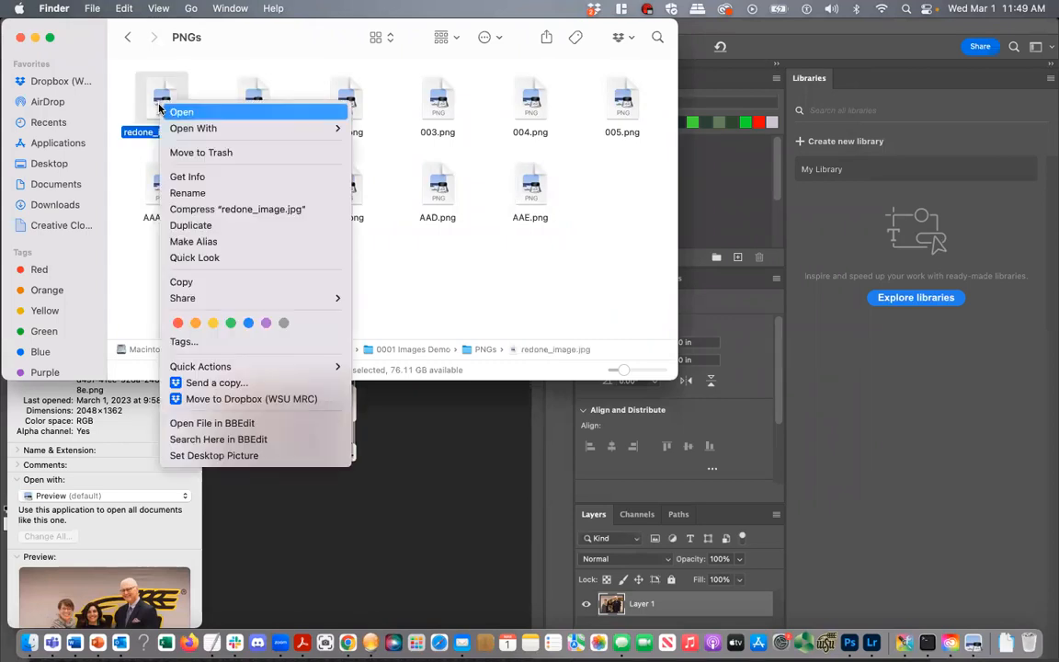
{"action": "left_click", "coordinate": [187, 177]}
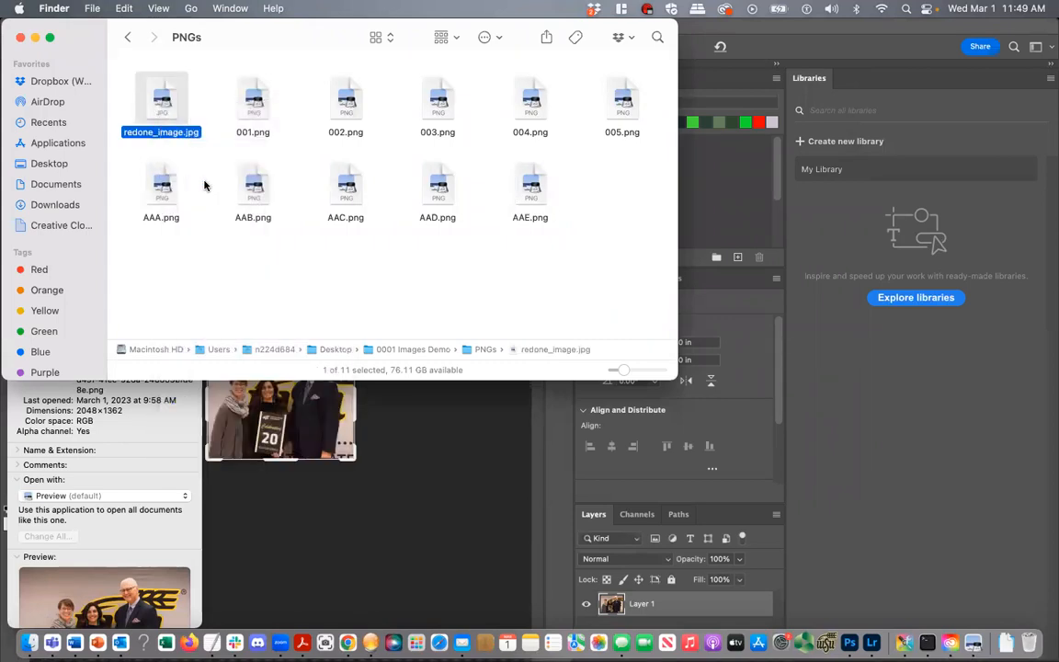
{"action": "left_click_drag", "start_coordinate": [318, 36], "coordinate": [791, 28]}
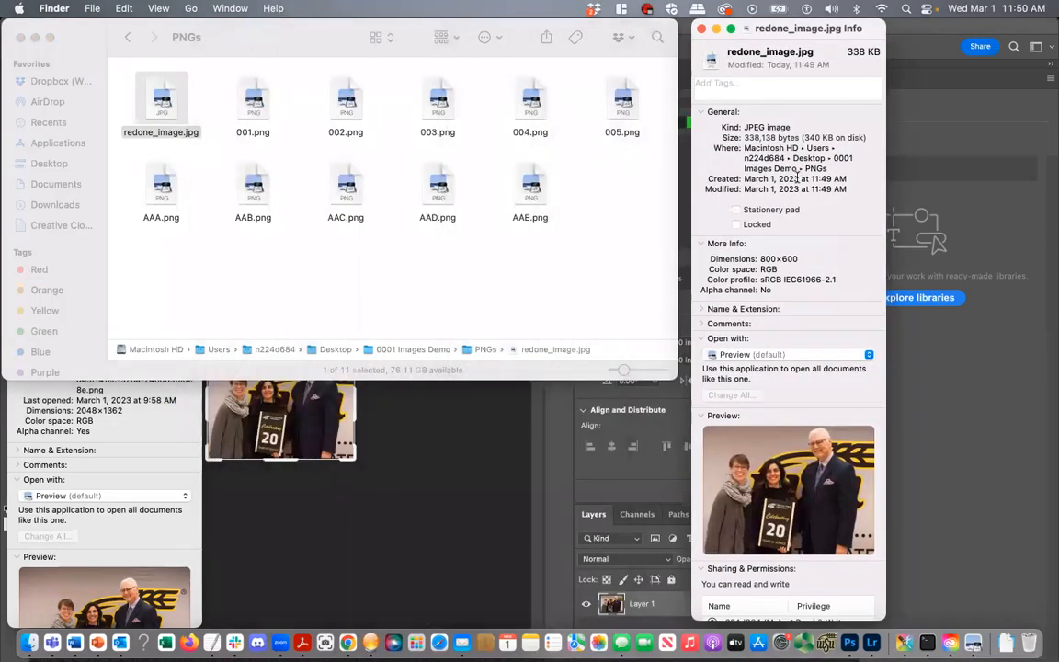
{"action": "left_click", "coordinate": [194, 490]}
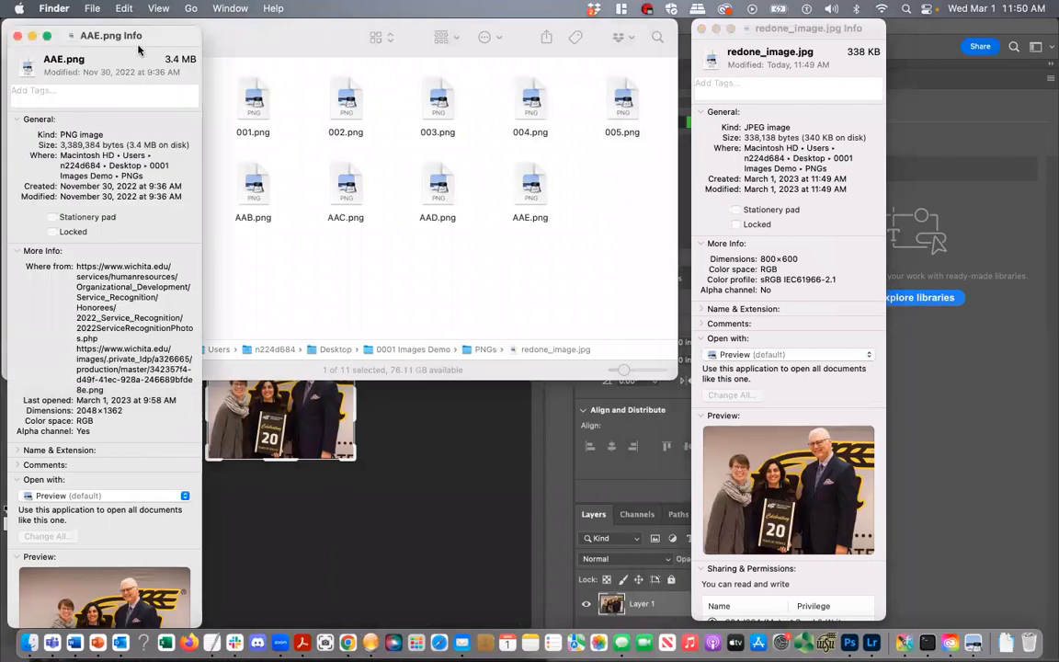
{"action": "left_click_drag", "start_coordinate": [142, 35], "coordinate": [647, 29]}
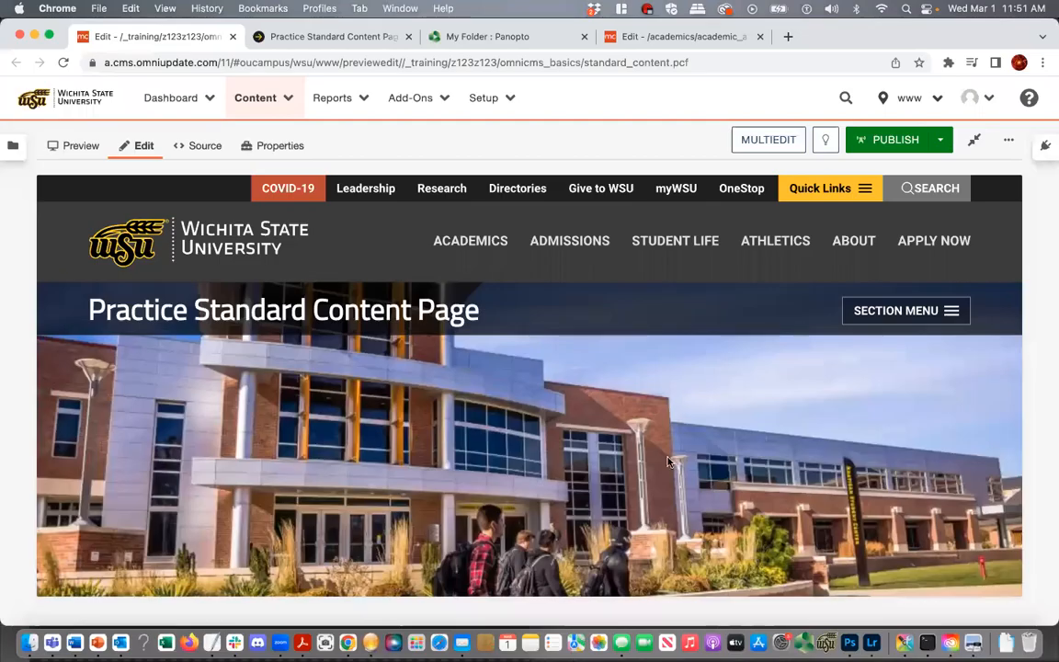
- Switch to Chrome, look over the Practice Standard Content Page in the CMS and check it out for editing
{"action": "scroll", "coordinate": [602, 448], "scroll_direction": "down", "scroll_amount": 10}
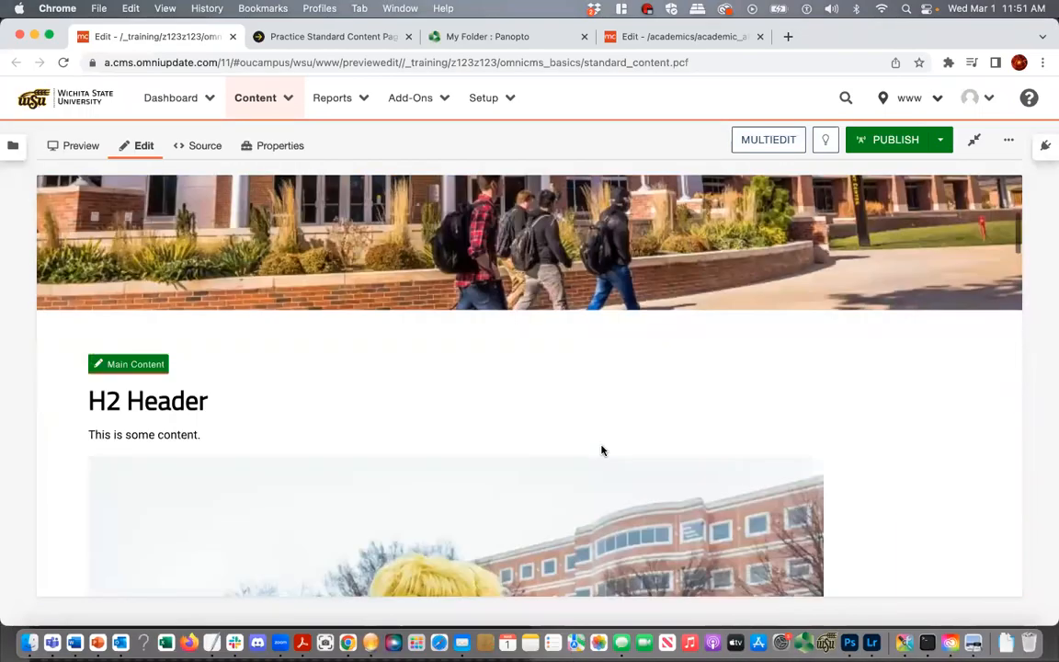
{"action": "scroll", "coordinate": [602, 449], "scroll_direction": "down", "scroll_amount": 3}
{"action": "scroll", "coordinate": [601, 448], "scroll_direction": "up", "scroll_amount": 4}
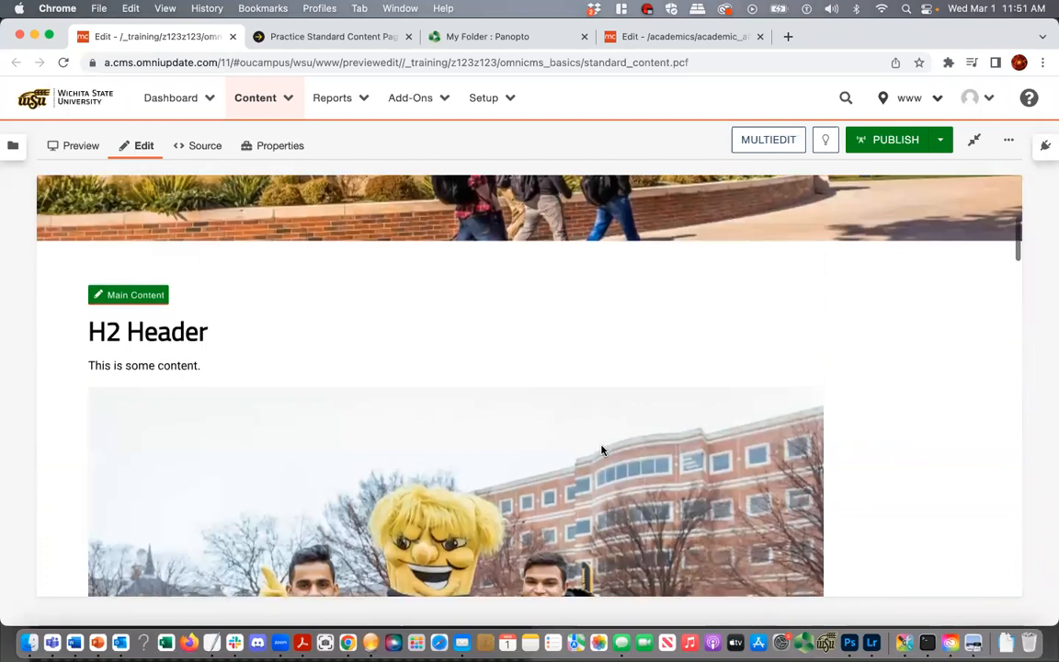
{"action": "scroll", "coordinate": [602, 449], "scroll_direction": "down", "scroll_amount": 4}
{"action": "scroll", "coordinate": [602, 449], "scroll_direction": "up", "scroll_amount": 4}
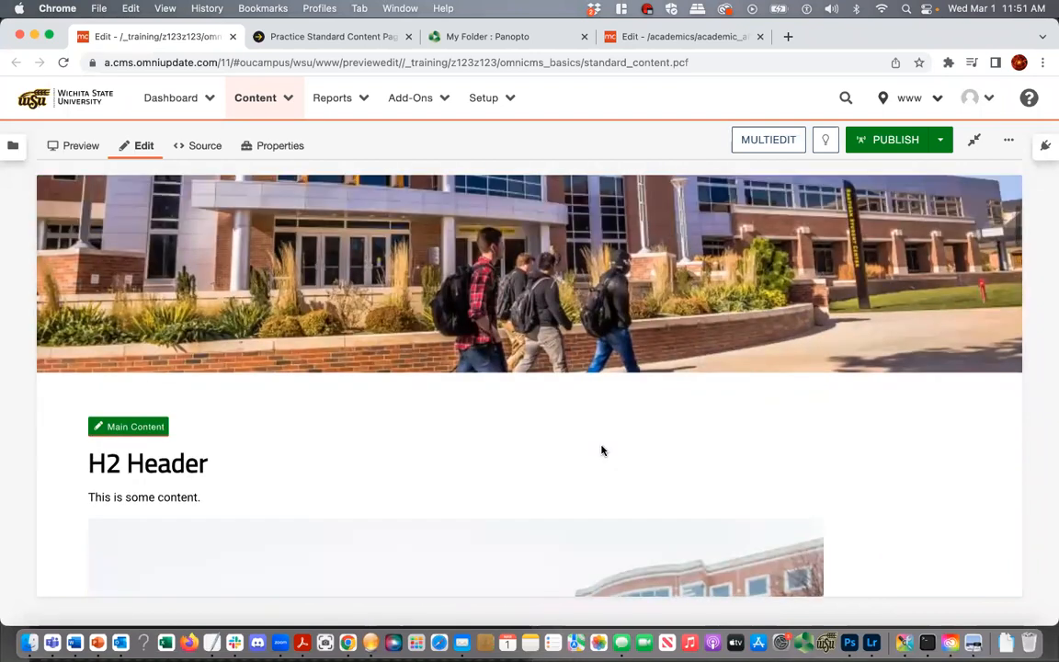
{"action": "scroll", "coordinate": [602, 449], "scroll_direction": "up", "scroll_amount": 5}
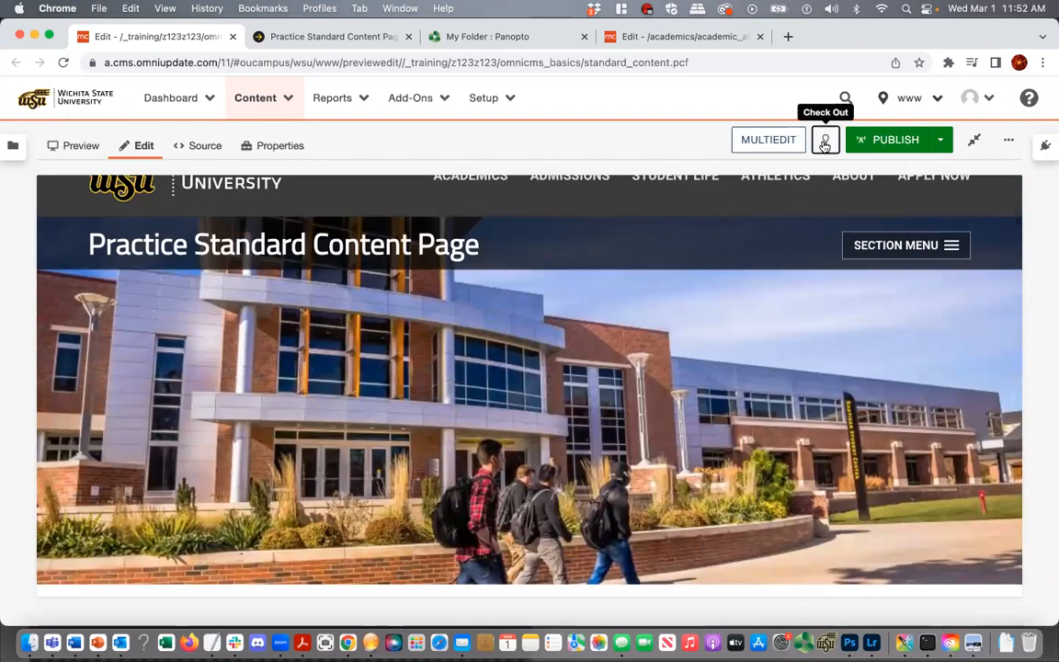
{"action": "left_click", "coordinate": [824, 144]}
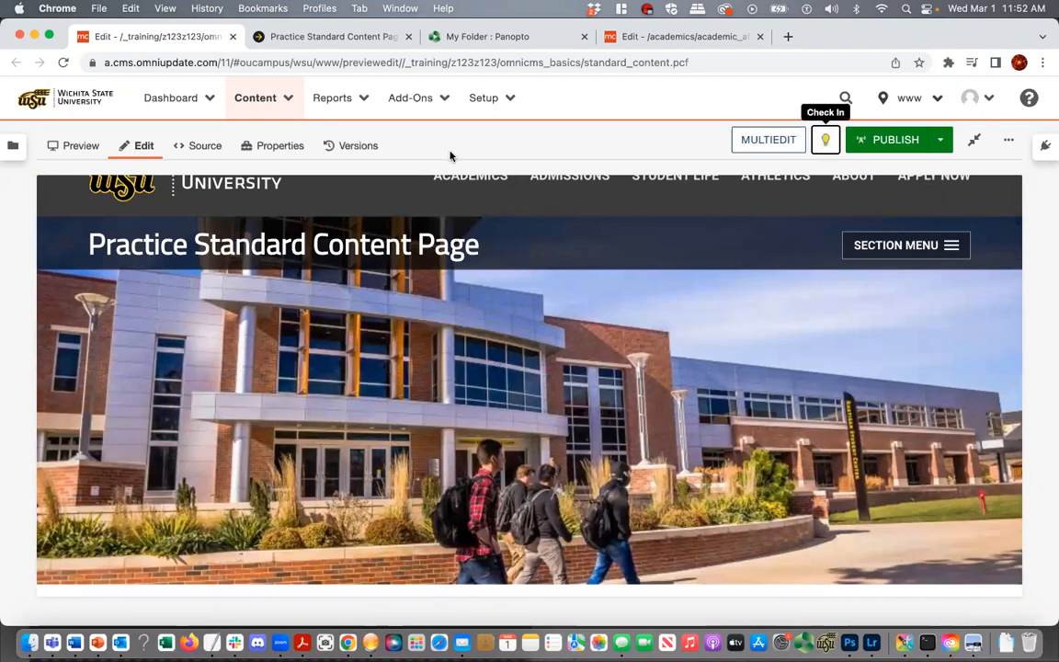
- Go to the site's page files and open the _images folder inside omnicms_basics
{"action": "scroll", "coordinate": [348, 342], "scroll_direction": "up", "scroll_amount": 2}
{"action": "left_click", "coordinate": [264, 101]}
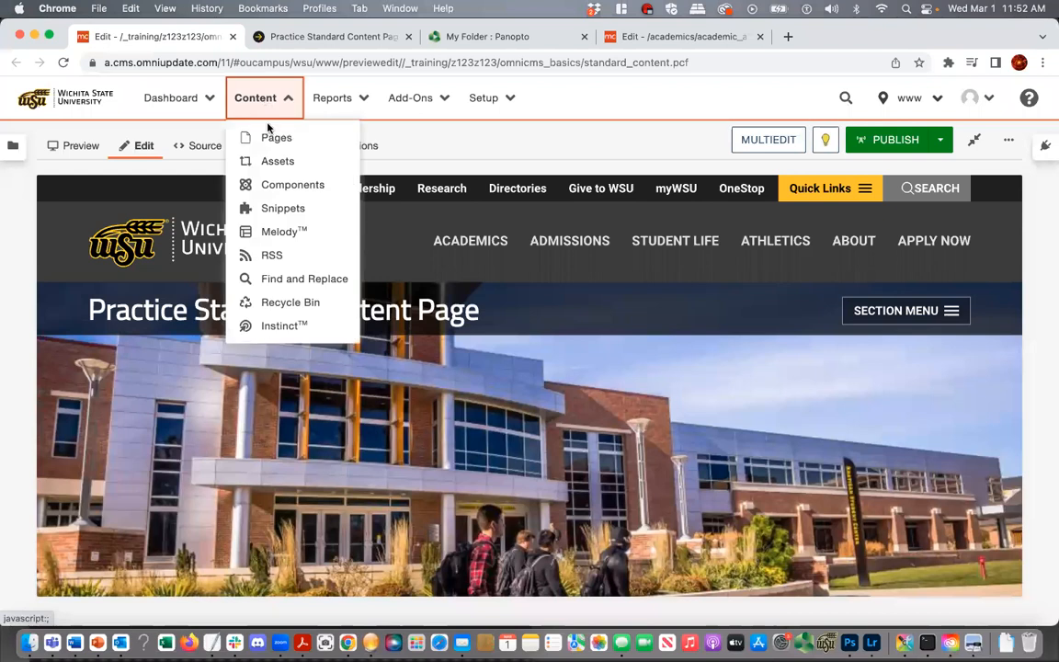
{"action": "left_click", "coordinate": [274, 137]}
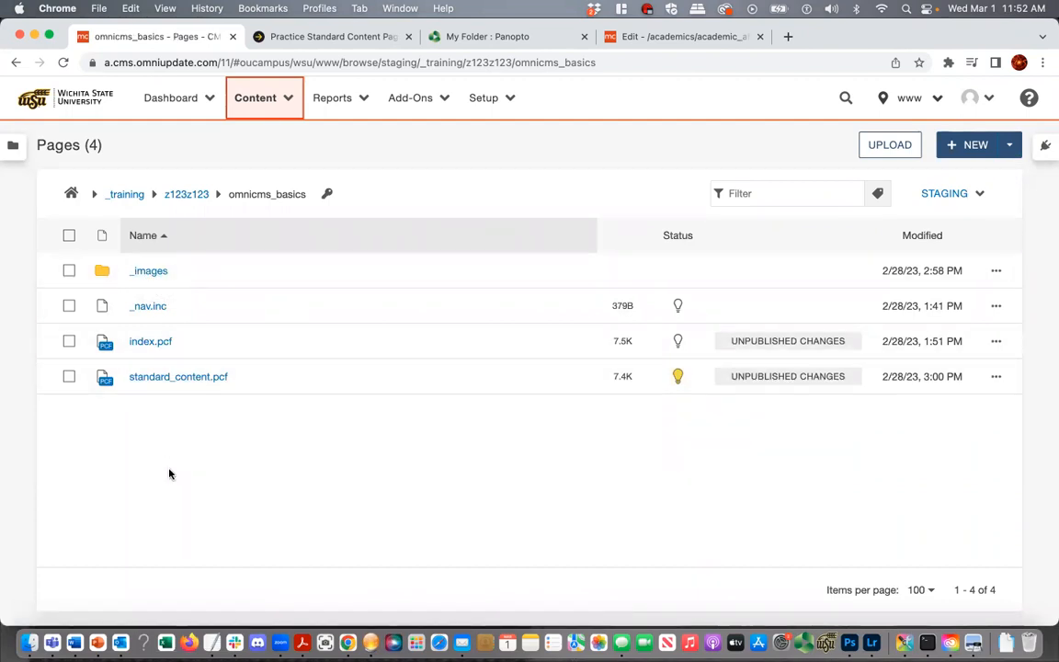
{"action": "left_click", "coordinate": [156, 272]}
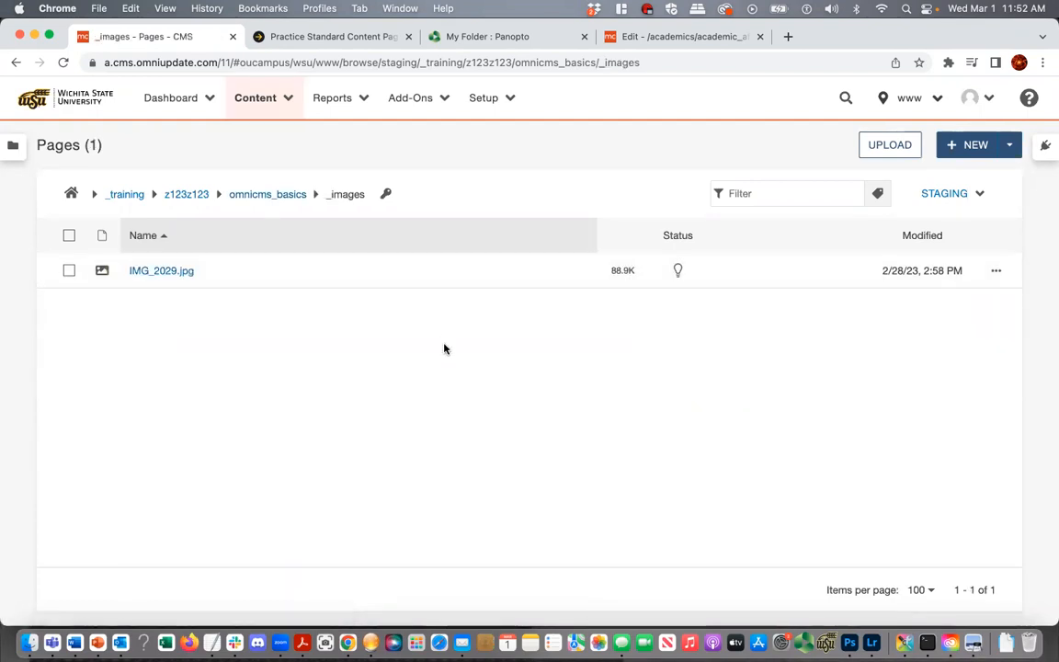
- Start a file upload to the _images folder and add redone_image.jpg from the PNGs folder in 0001 Images Demo
{"action": "left_click", "coordinate": [880, 146]}
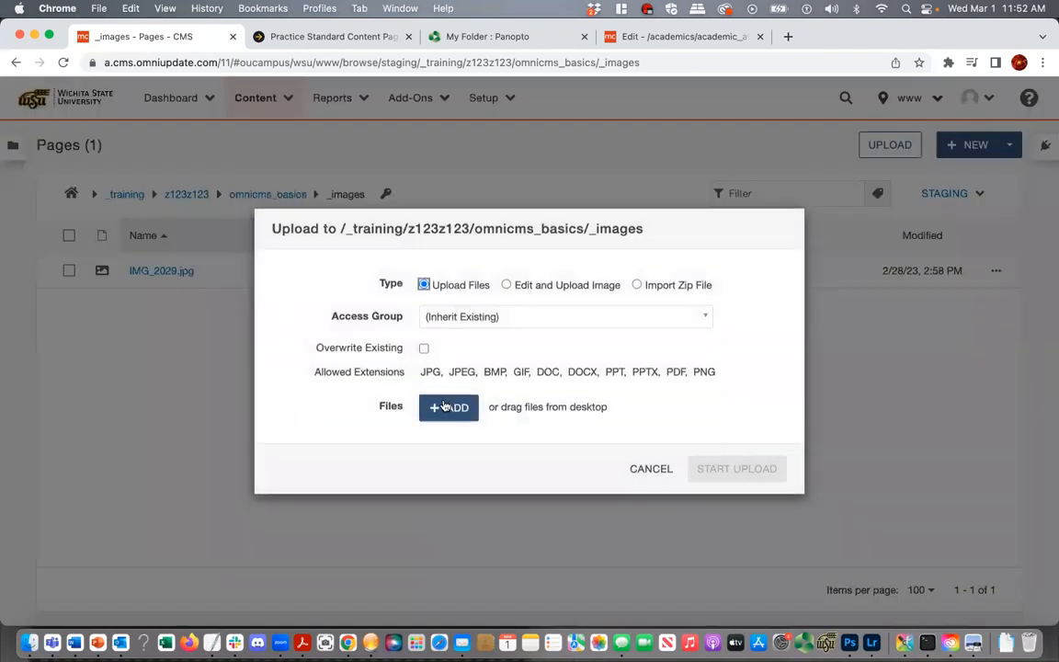
{"action": "left_click", "coordinate": [435, 414]}
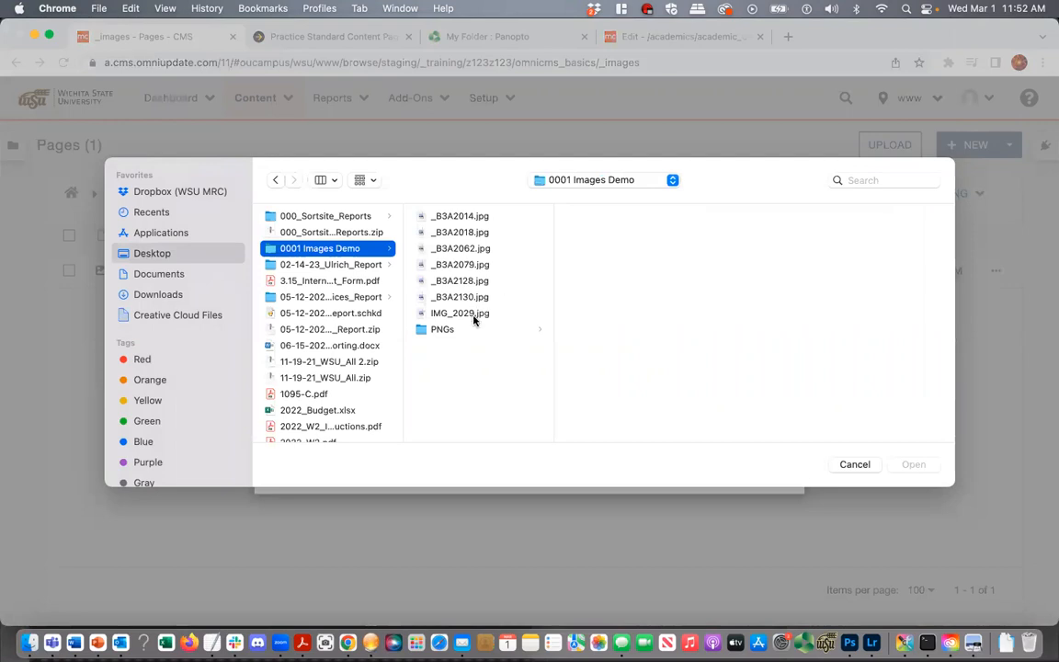
{"action": "left_click", "coordinate": [431, 330]}
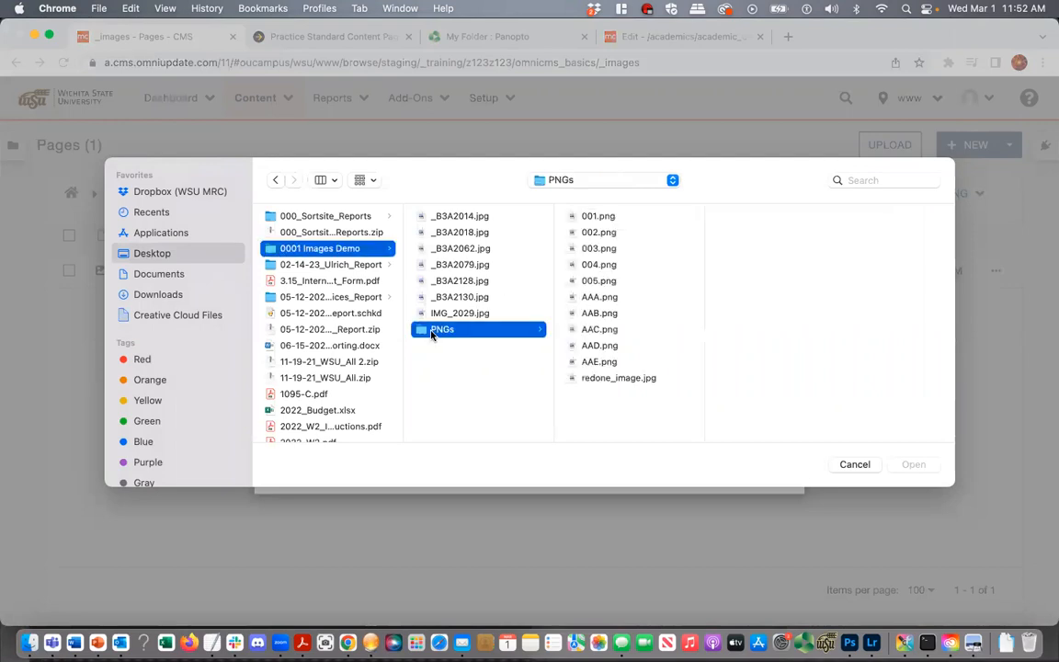
{"action": "left_click", "coordinate": [599, 378]}
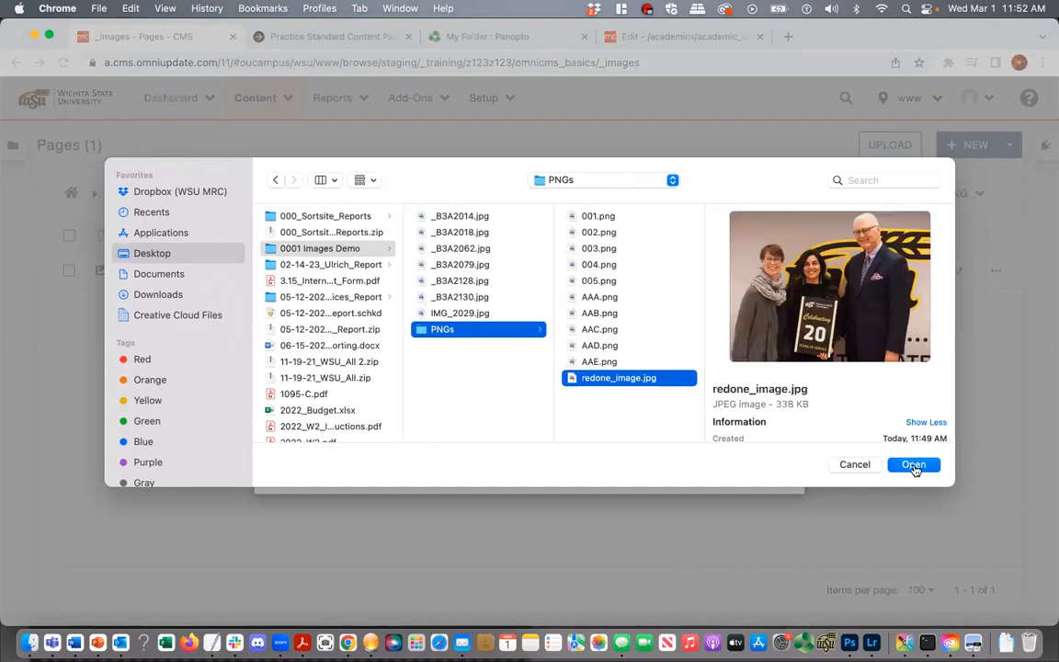
{"action": "left_click", "coordinate": [913, 465]}
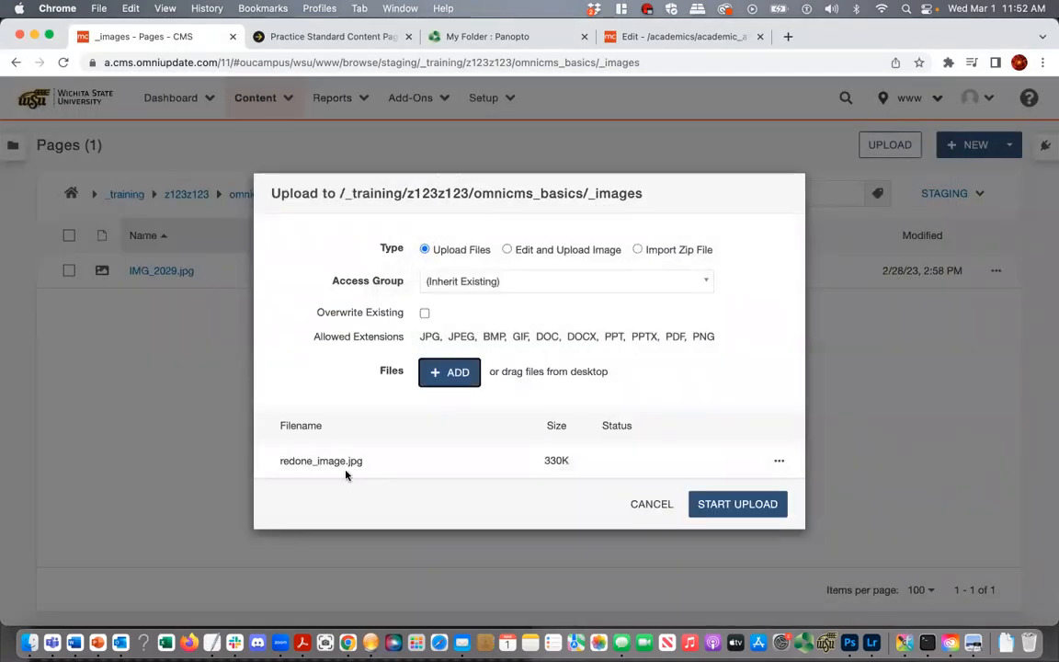
- Try renaming the queued upload to "redone image.jpg" with a space, and restore its name to redone_image.jpg
{"action": "left_click", "coordinate": [317, 460]}
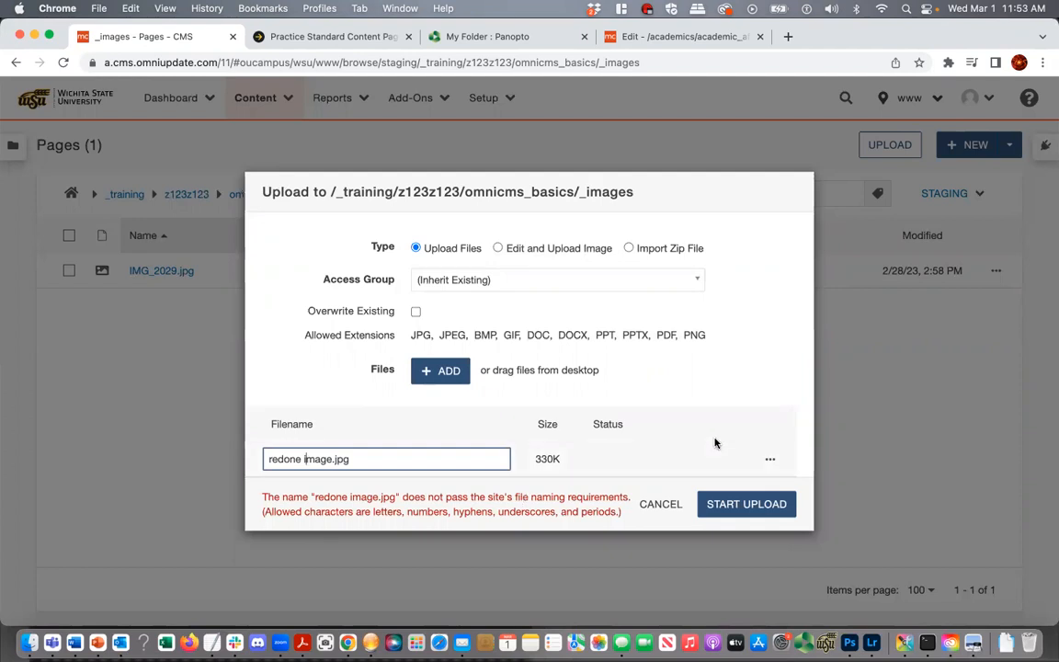
{"action": "left_click", "coordinate": [770, 458]}
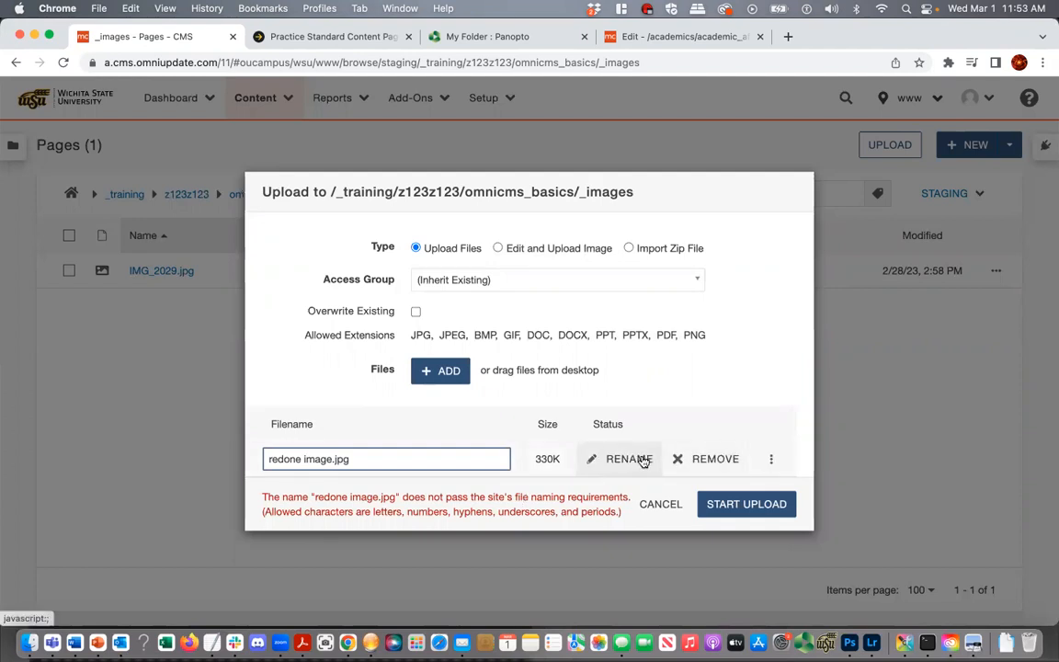
{"action": "left_click", "coordinate": [639, 458]}
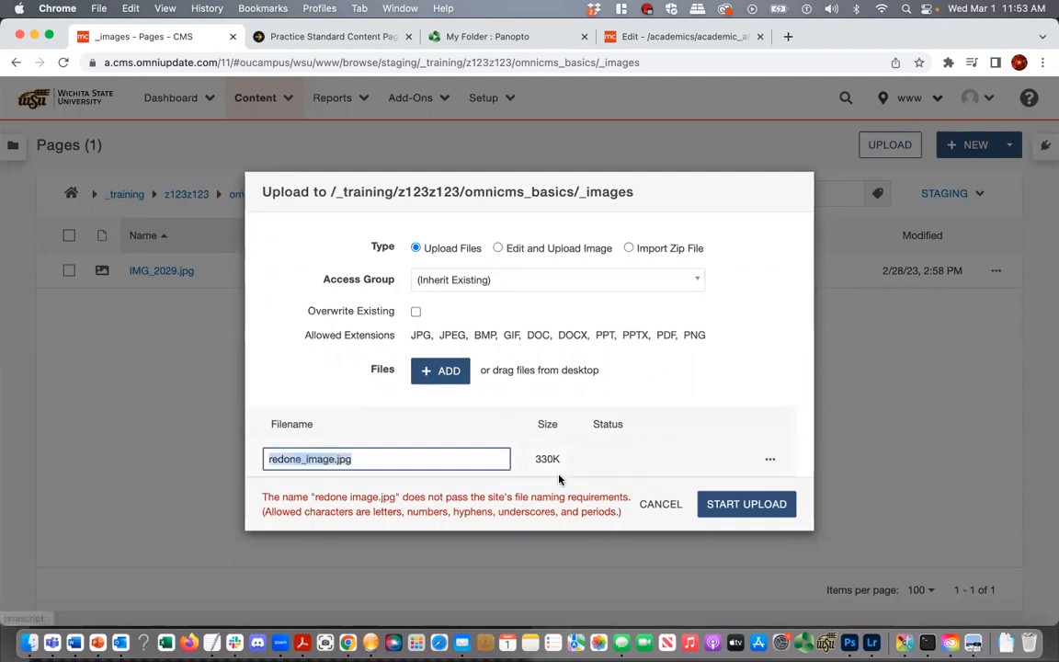
{"action": "left_click", "coordinate": [304, 459]}
{"action": "key", "text": "BackSpace"}
{"action": "type", "text": "_"}
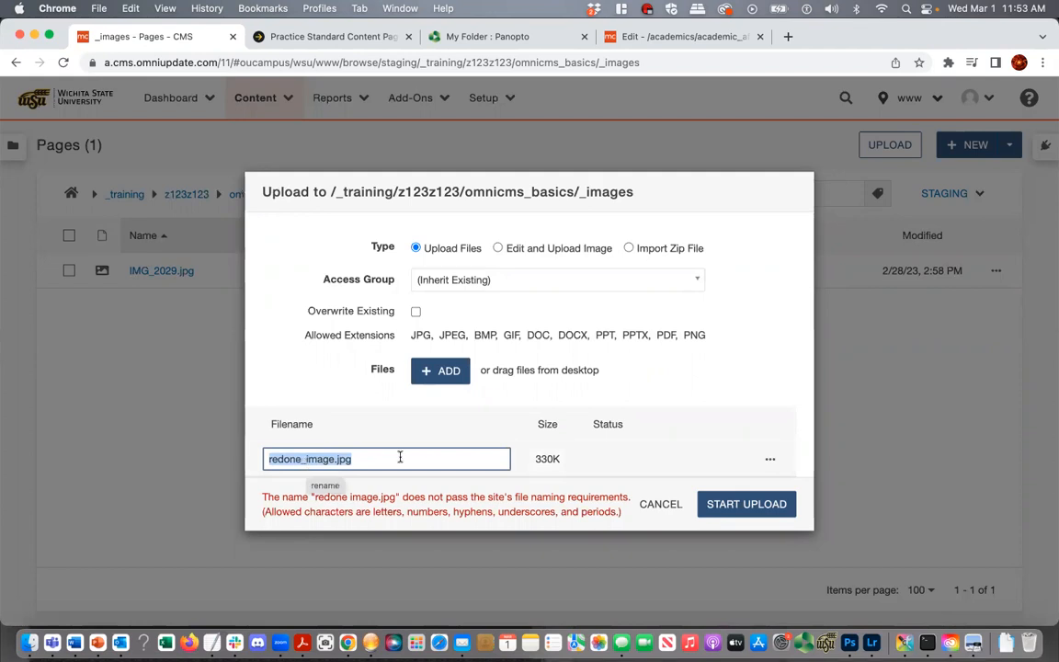
- Keep the queued file's name as redone_image.jpg and upload it to the _images folder
{"action": "left_click", "coordinate": [721, 367]}
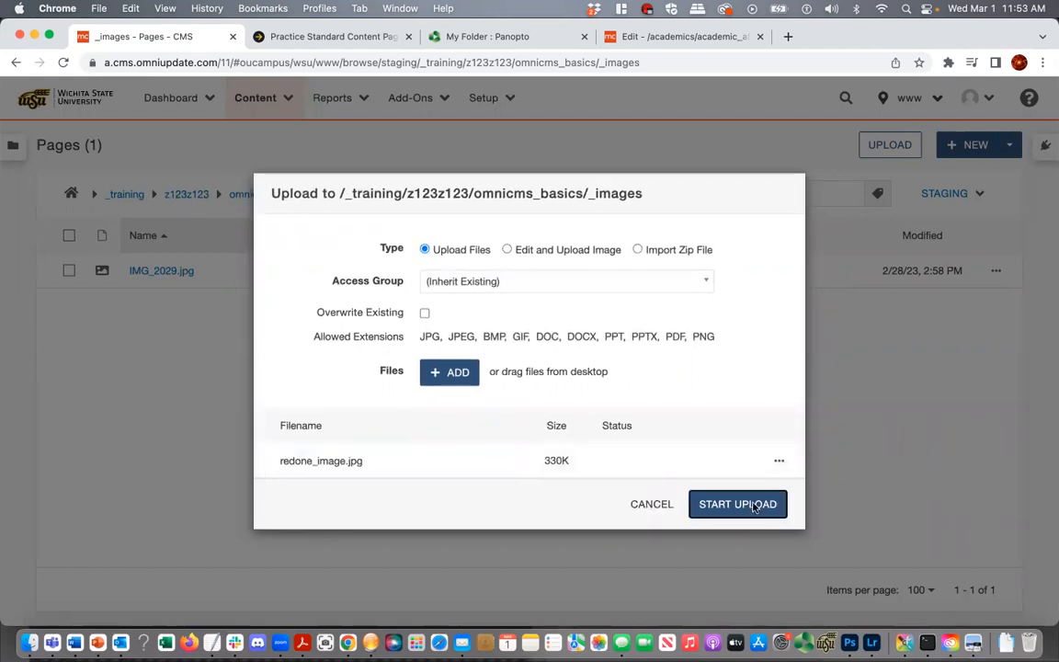
{"action": "left_click", "coordinate": [751, 505]}
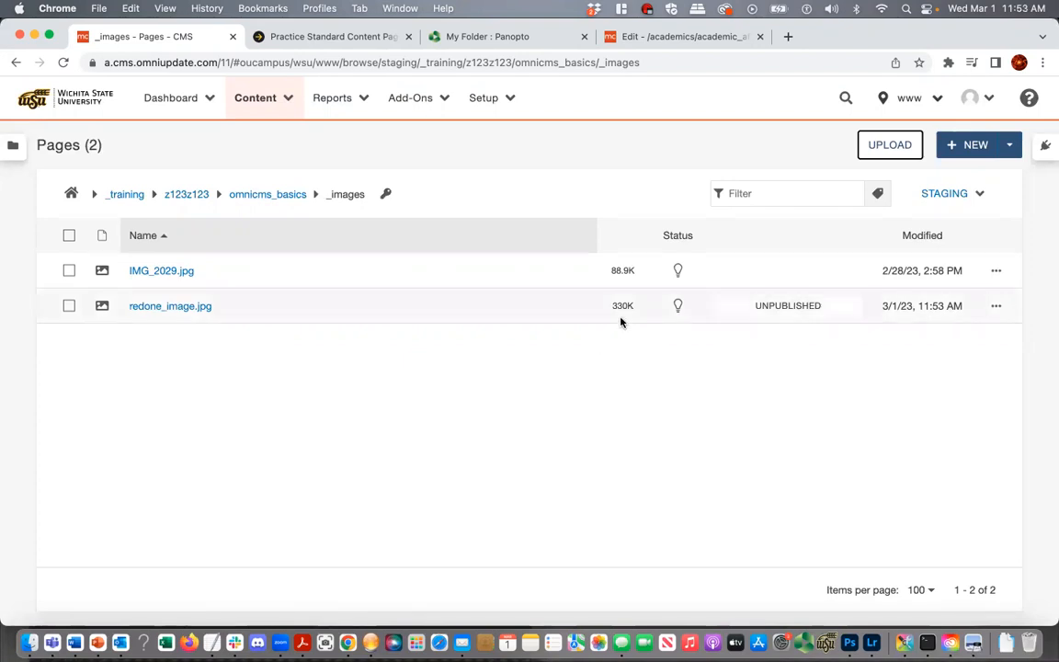
- Open redone_image.jpg in the CMS image editor, save it there, and return to the _images file list
{"action": "left_click", "coordinate": [163, 309]}
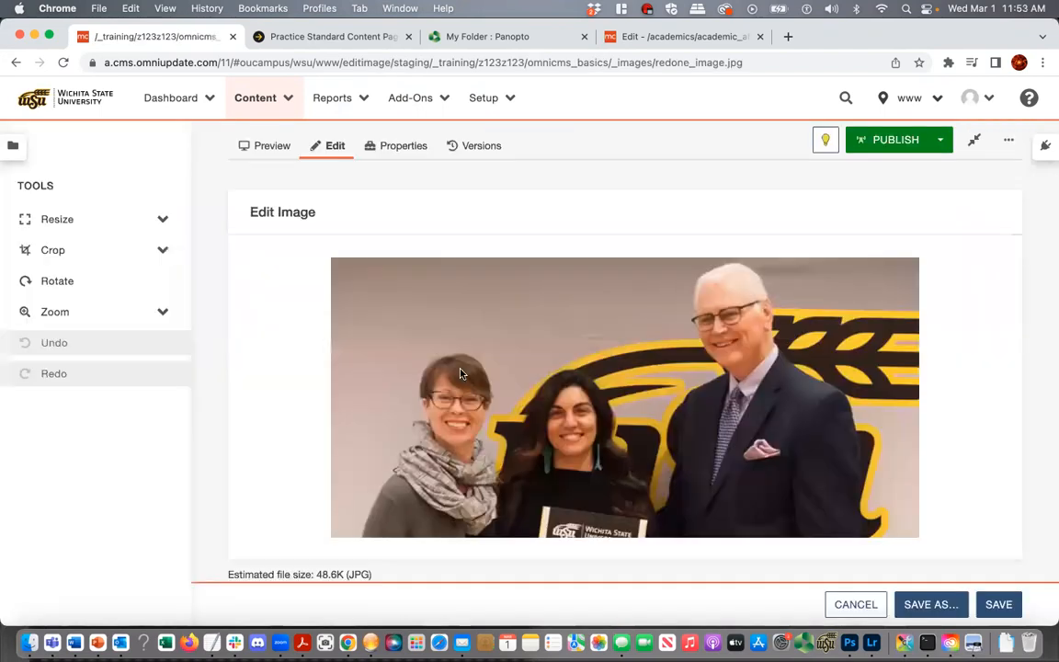
{"action": "scroll", "coordinate": [461, 374], "scroll_direction": "down", "scroll_amount": 5}
{"action": "scroll", "coordinate": [461, 373], "scroll_direction": "up", "scroll_amount": 5}
{"action": "scroll", "coordinate": [461, 373], "scroll_direction": "down", "scroll_amount": 5}
{"action": "scroll", "coordinate": [461, 373], "scroll_direction": "up", "scroll_amount": 5}
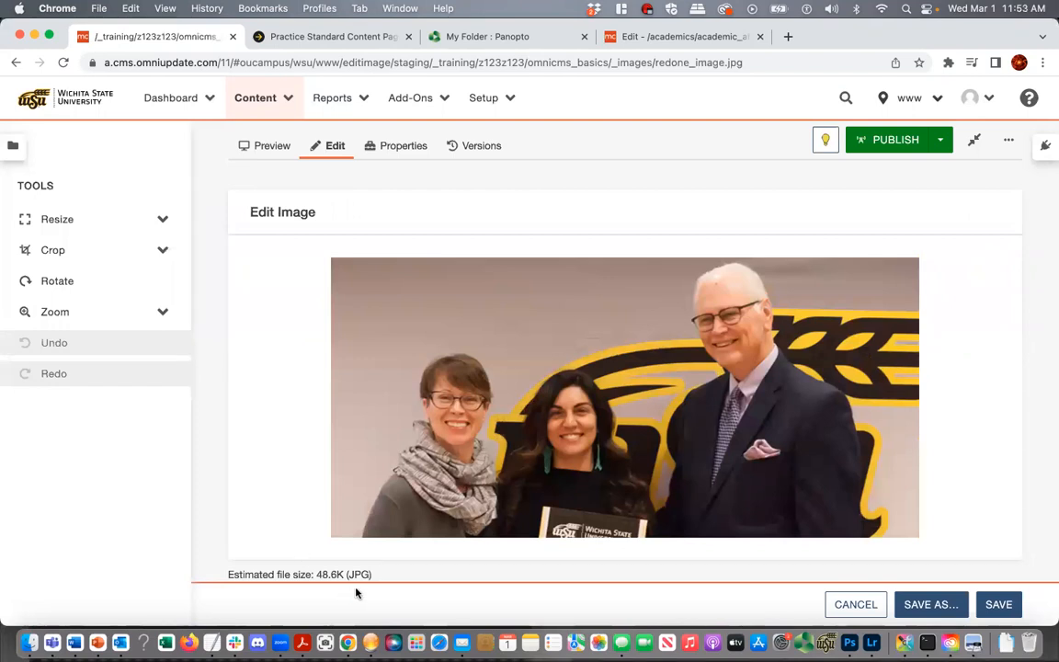
{"action": "left_click", "coordinate": [998, 605]}
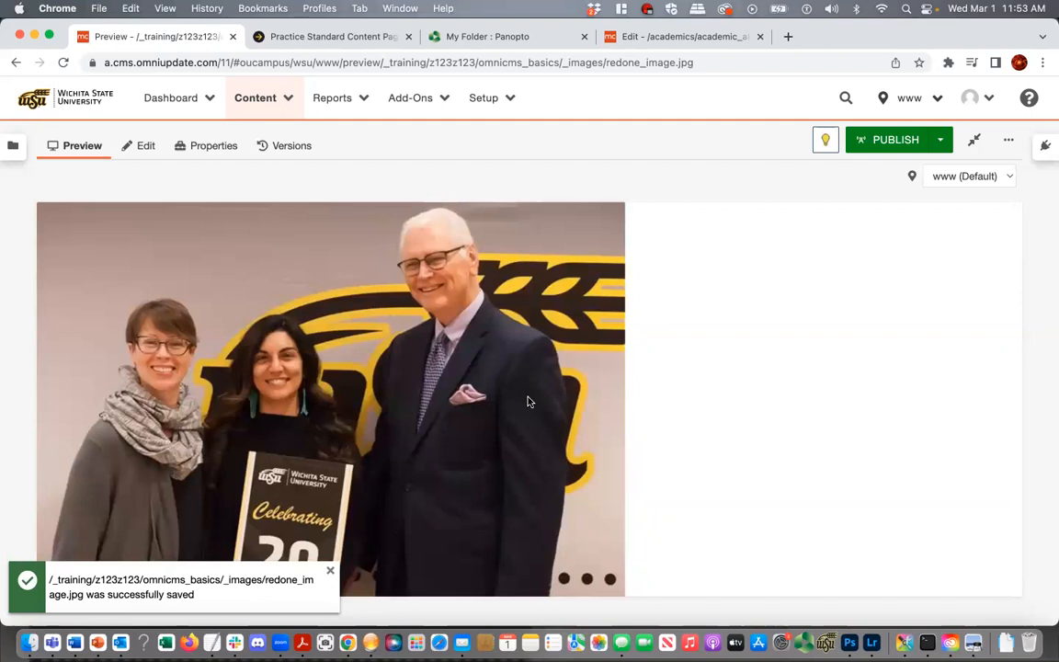
{"action": "left_click", "coordinate": [253, 103]}
{"action": "left_click", "coordinate": [247, 137]}
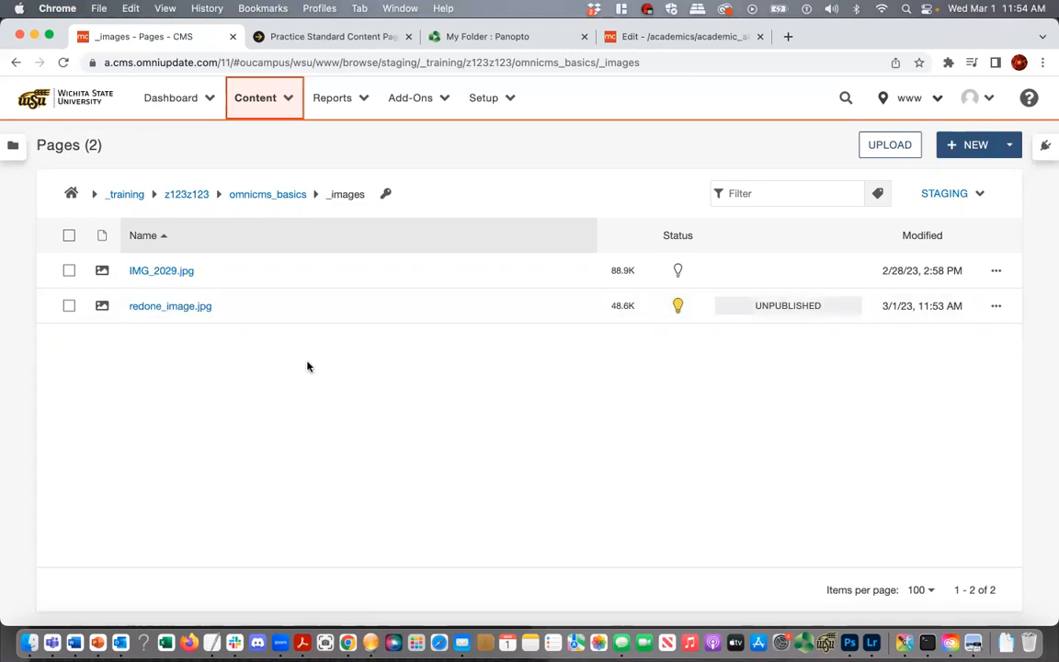
- Reopen redone_image.jpg to look at its publishing option, and go back to the _images file list
{"action": "left_click", "coordinate": [194, 307]}
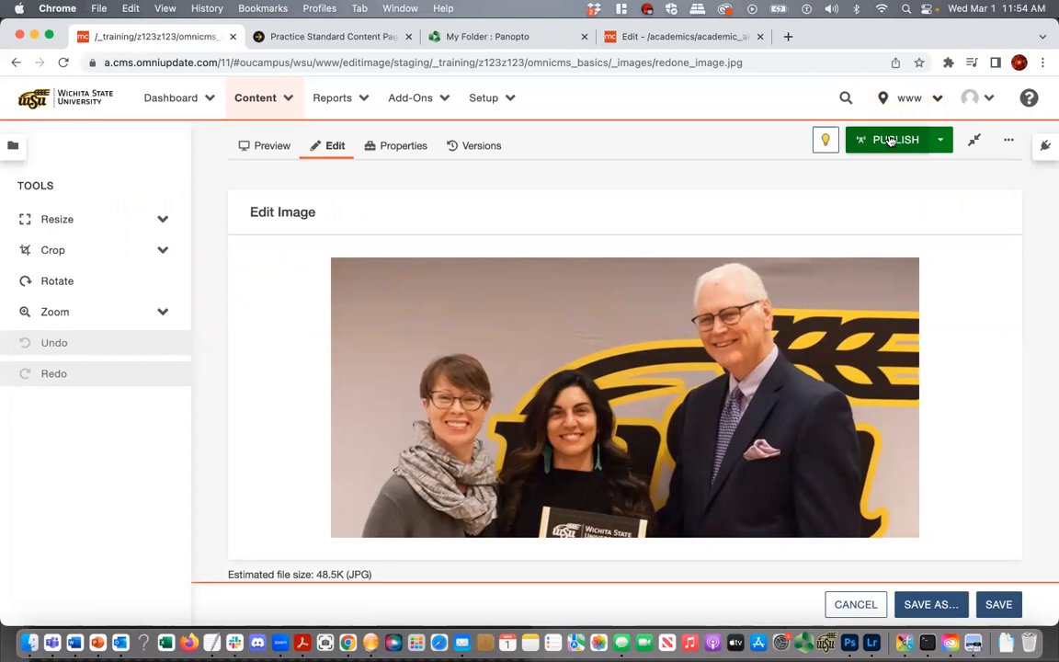
{"action": "left_click", "coordinate": [263, 98]}
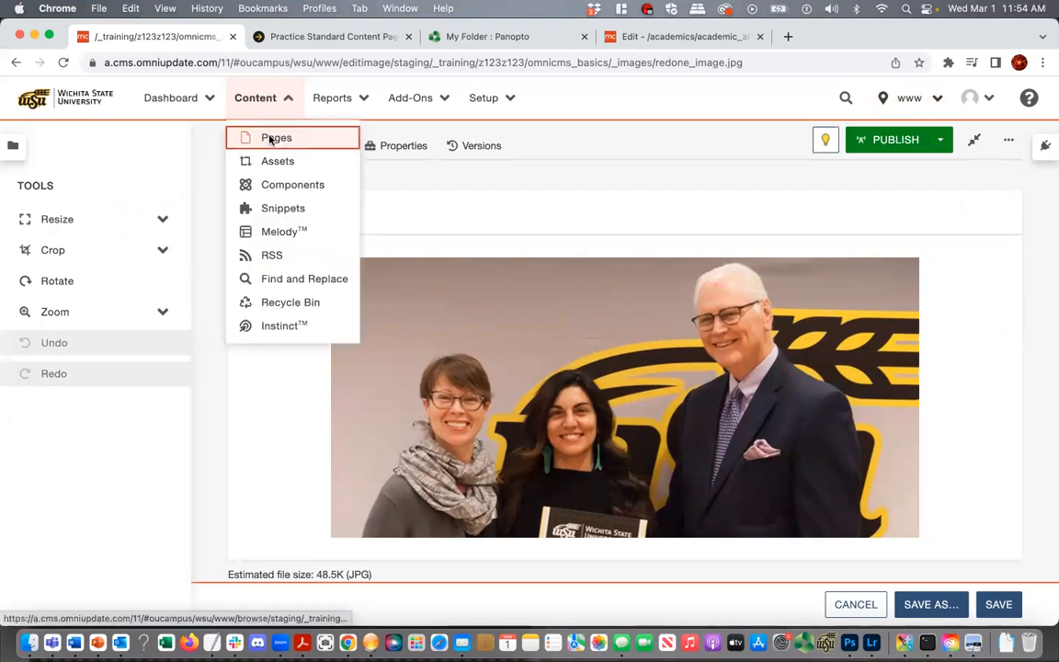
{"action": "left_click", "coordinate": [270, 139]}
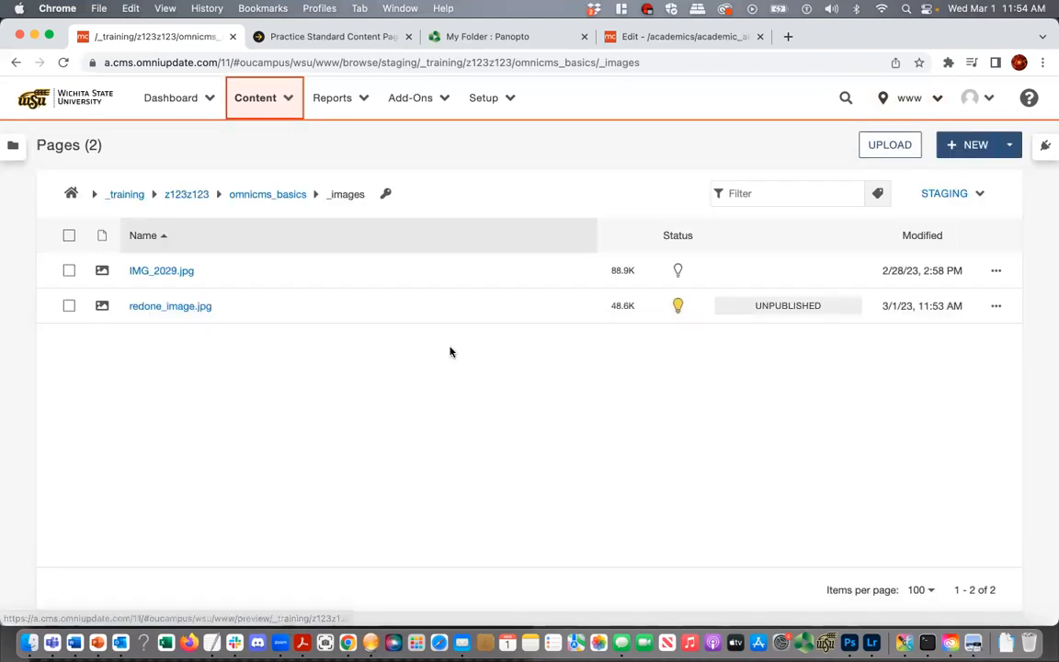
- Publish redone_image.jpg from the _images file list without a schedule or version description
{"action": "left_click", "coordinate": [996, 307]}
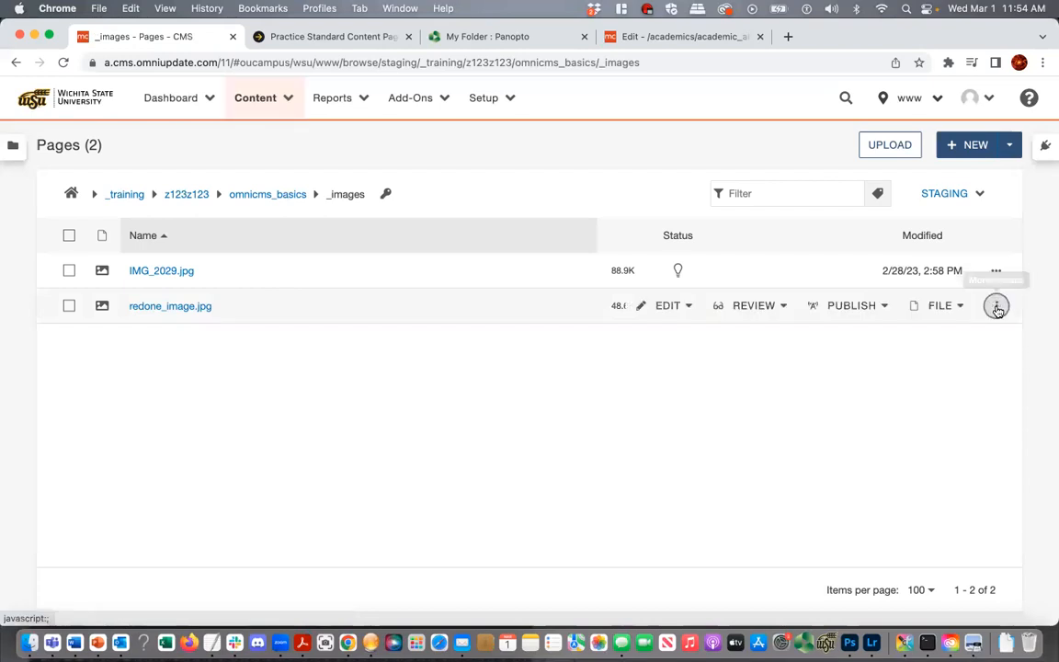
{"action": "left_click", "coordinate": [868, 313]}
{"action": "left_click", "coordinate": [791, 342]}
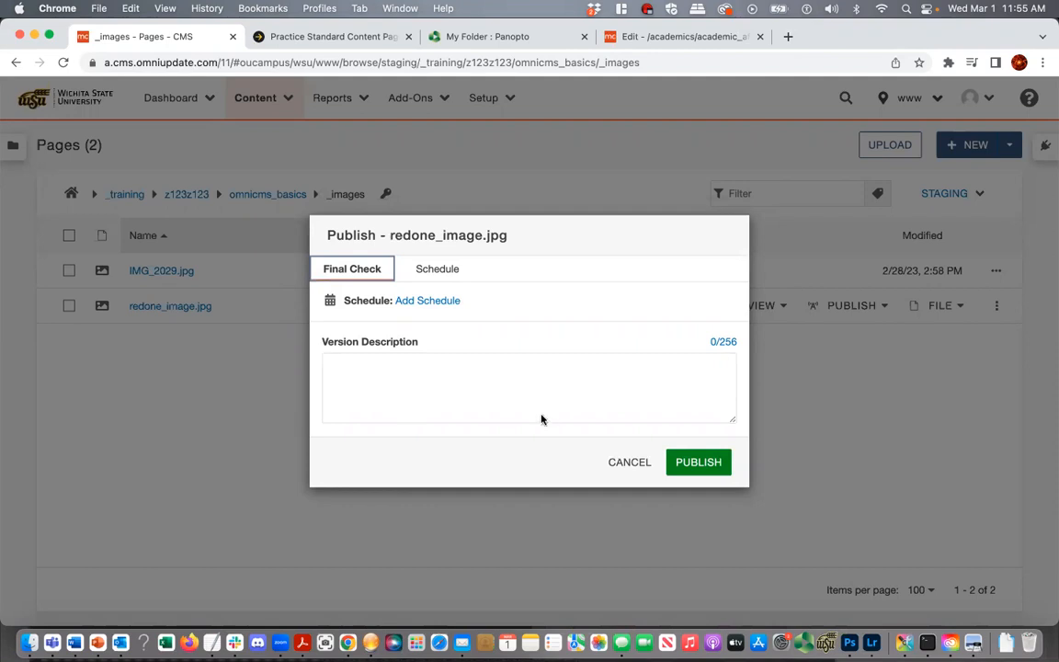
{"action": "left_click", "coordinate": [698, 462]}
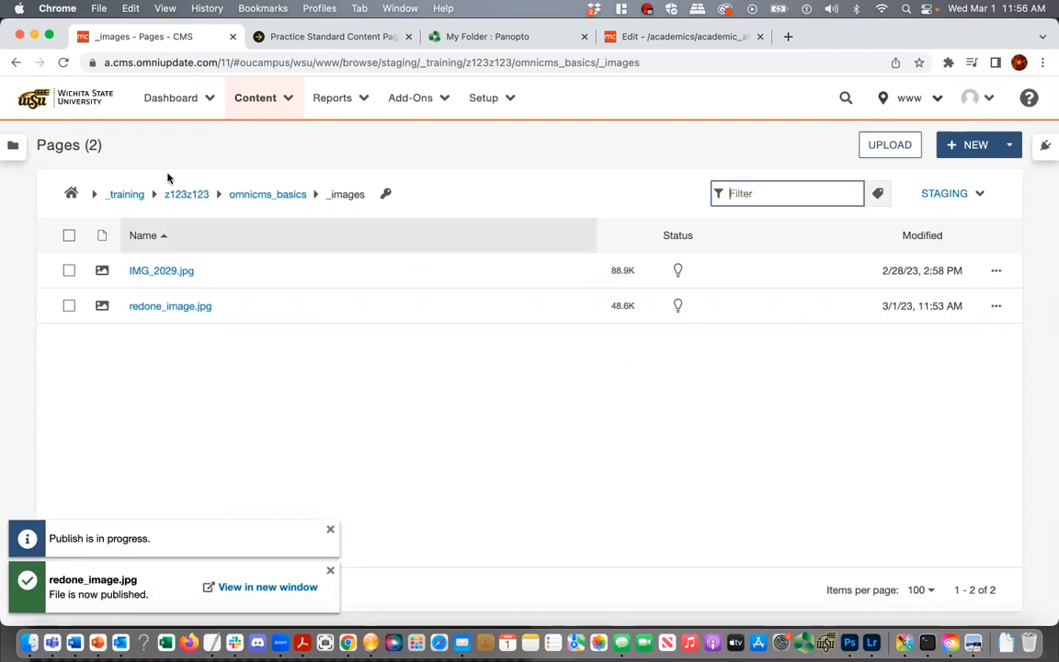
- Open standard_content.pcf in the omnicms_basics folder and start editing its Main Content region
{"action": "left_click", "coordinate": [250, 196]}
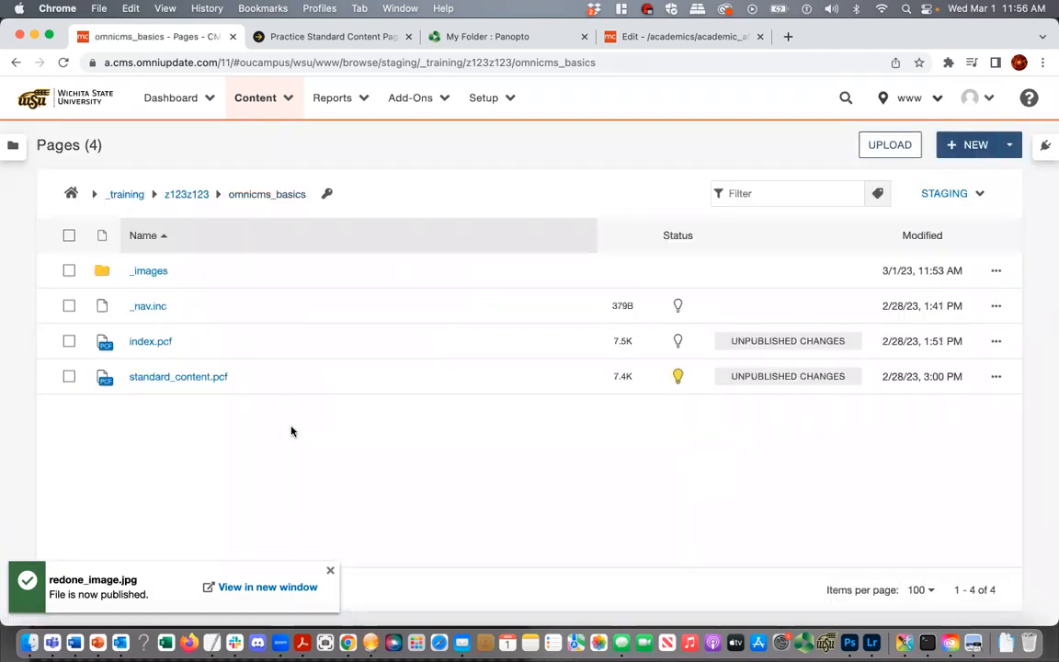
{"action": "left_click", "coordinate": [170, 375]}
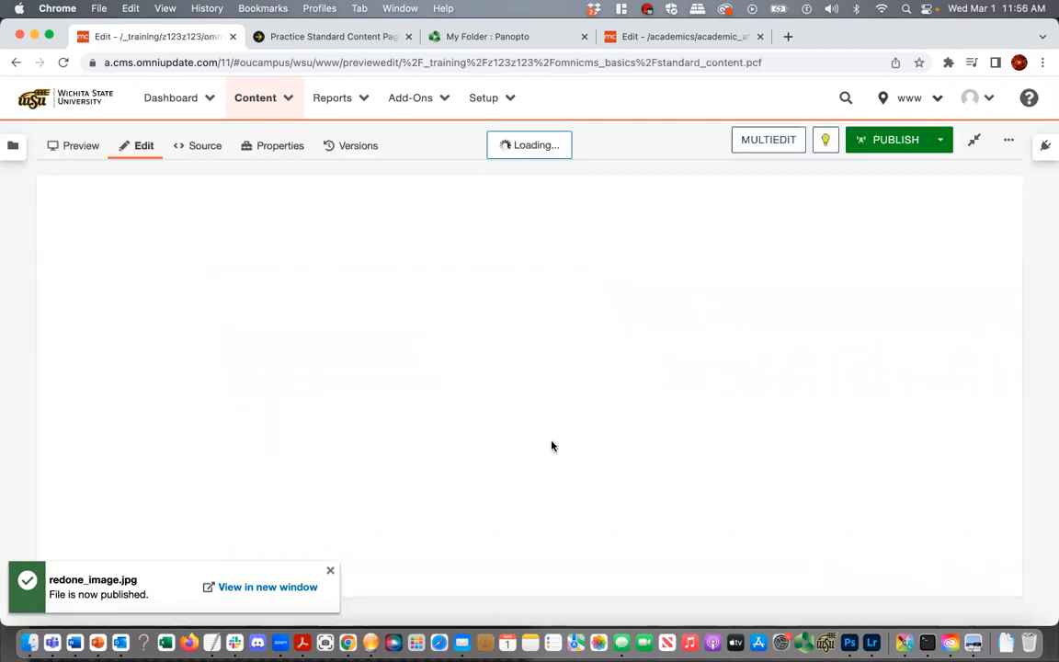
{"action": "scroll", "coordinate": [552, 445], "scroll_direction": "down", "scroll_amount": 10}
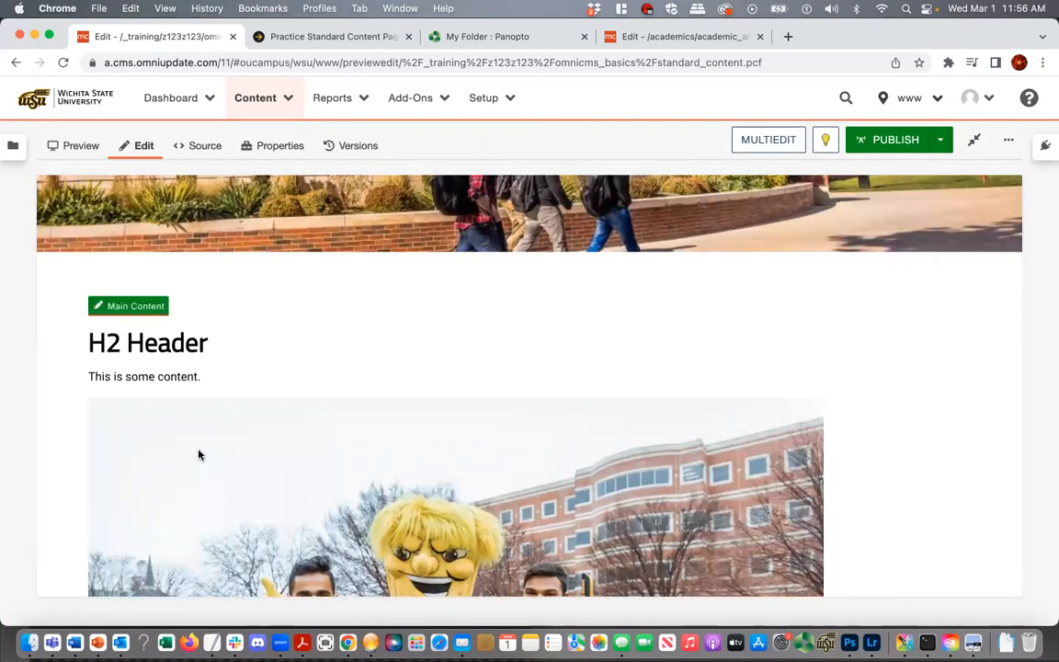
{"action": "left_click", "coordinate": [326, 378]}
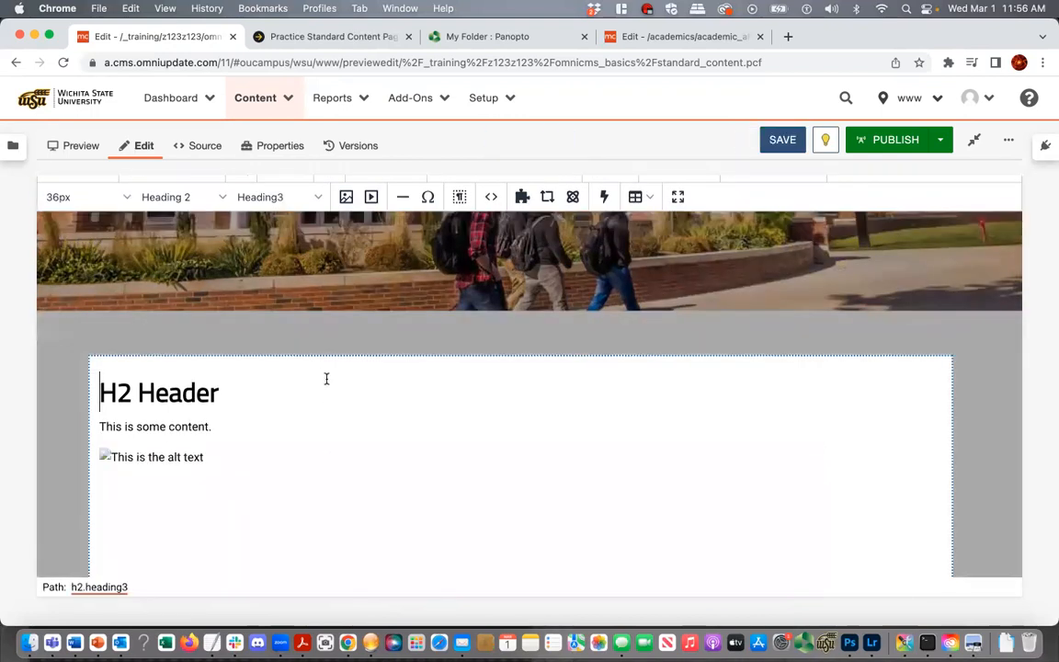
- Add blank lines after "This is some content." above the existing photo
{"action": "left_click", "coordinate": [267, 340]}
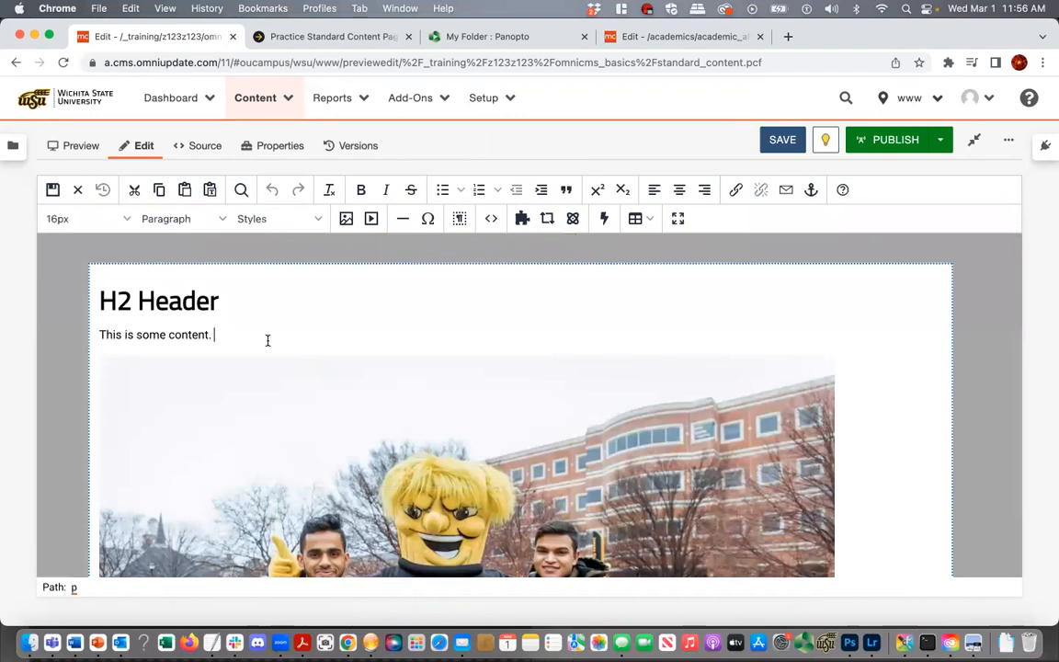
{"action": "key", "text": "Return"}
{"action": "key", "text": "Return"}
{"action": "key", "text": "Return"}
{"action": "key", "text": "Return"}
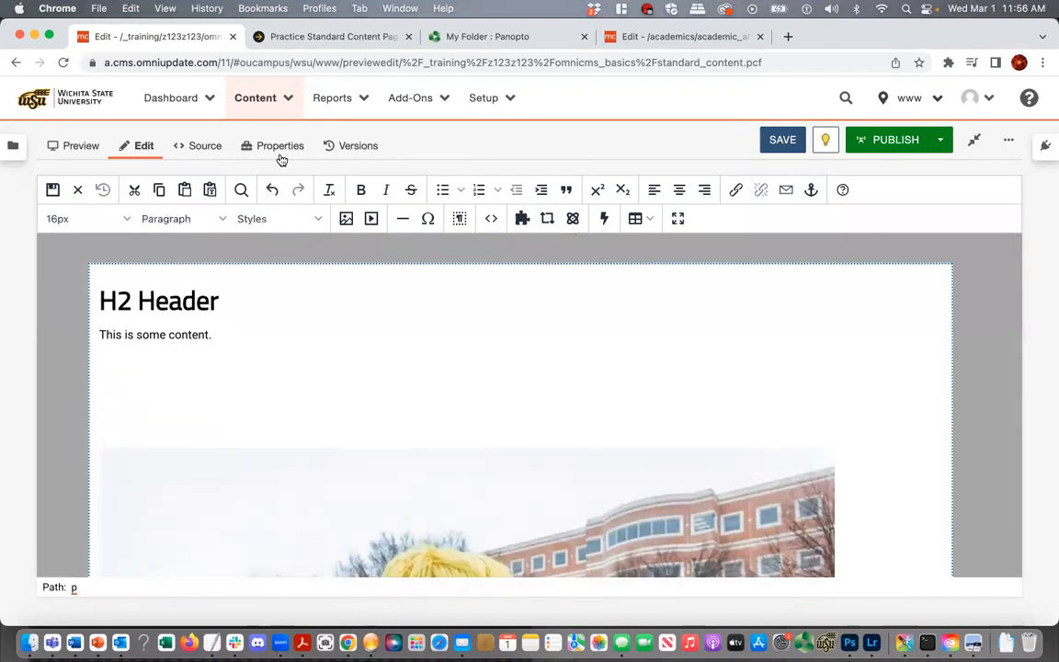
- Insert an image into the blank space, choosing redone_image.jpg from _training/z123z123/omnicms_basics/_images as its source
{"action": "left_click", "coordinate": [346, 220]}
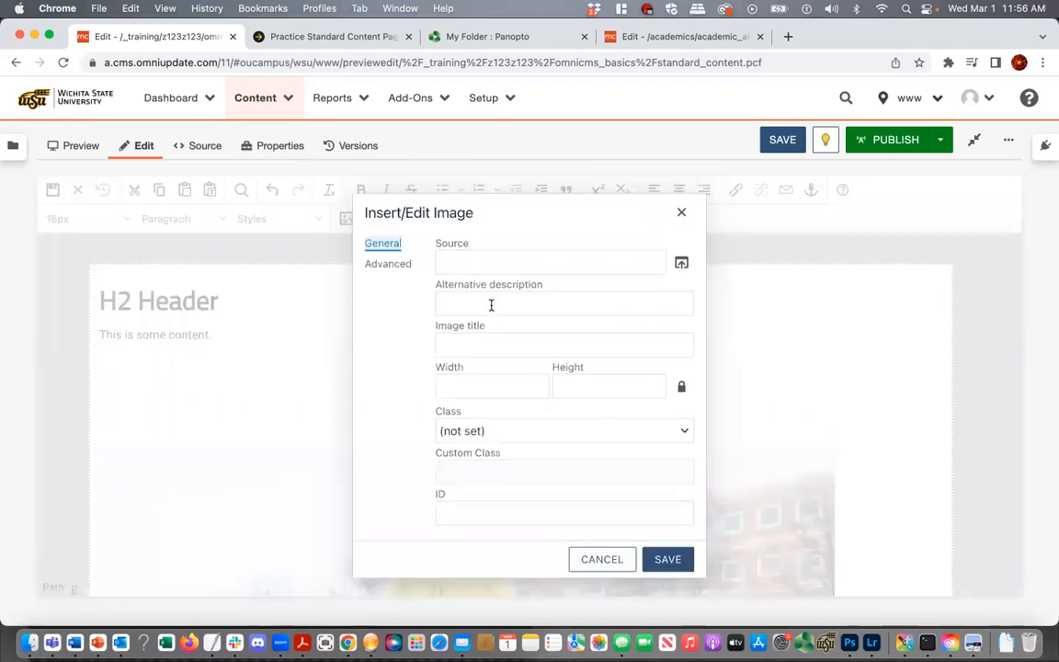
{"action": "left_click", "coordinate": [680, 265]}
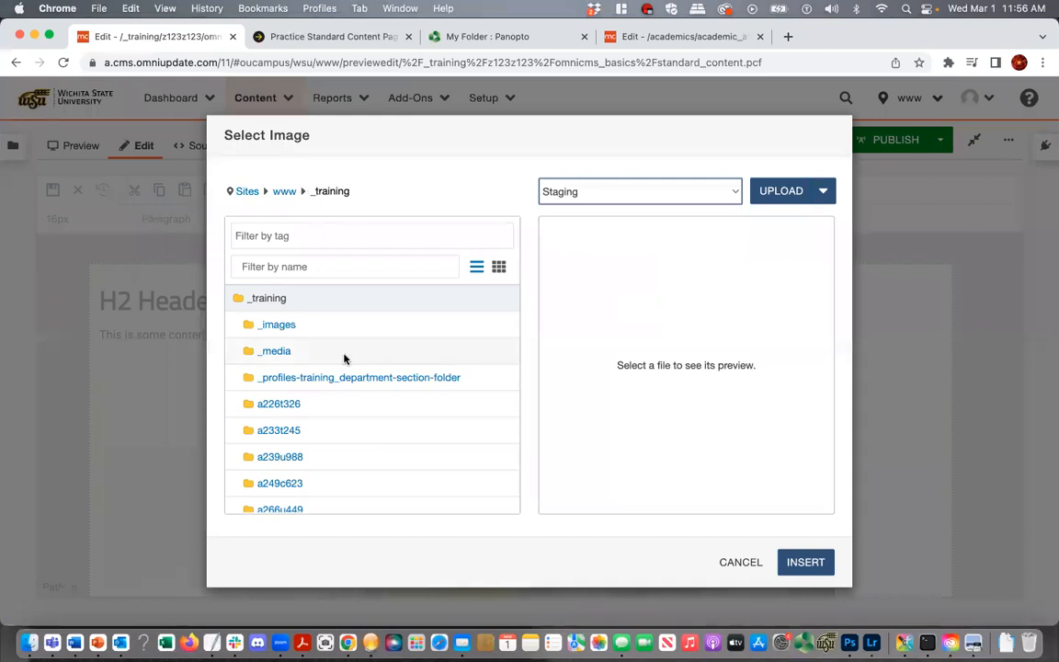
{"action": "scroll", "coordinate": [342, 481], "scroll_direction": "down", "scroll_amount": 2}
{"action": "scroll", "coordinate": [342, 482], "scroll_direction": "down", "scroll_amount": 2}
{"action": "scroll", "coordinate": [342, 481], "scroll_direction": "up", "scroll_amount": 5}
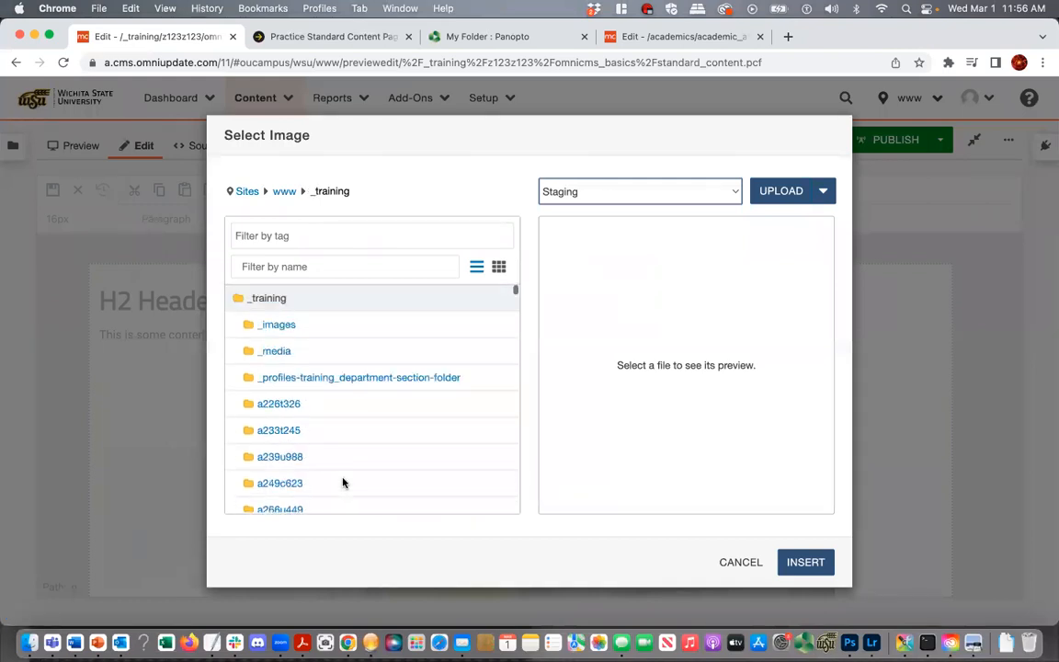
{"action": "left_click", "coordinate": [331, 265]}
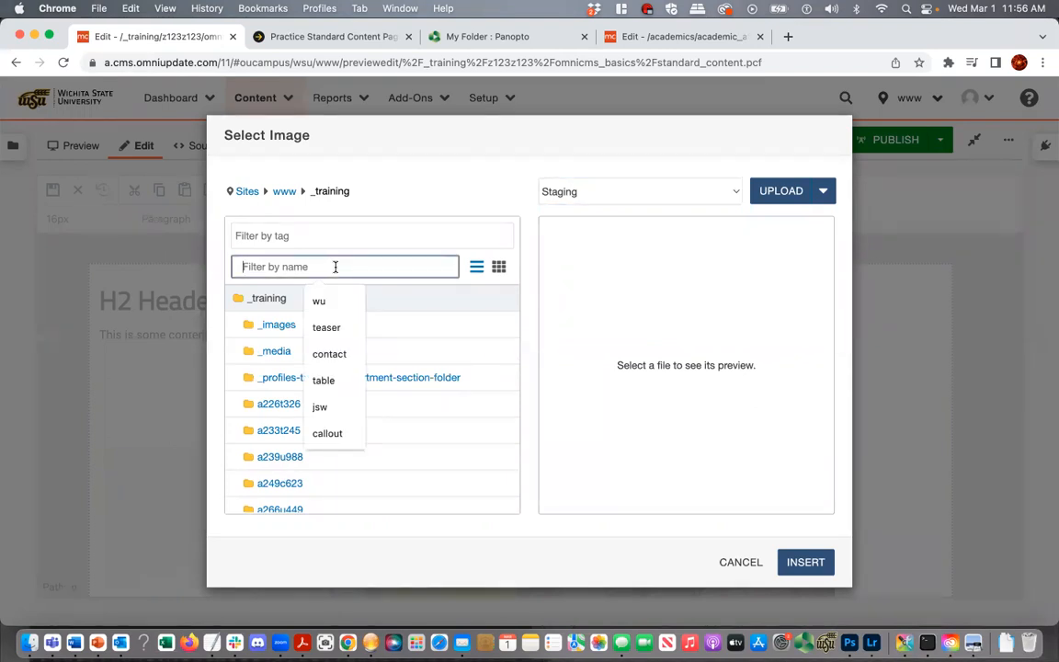
{"action": "type", "text": "z123"}
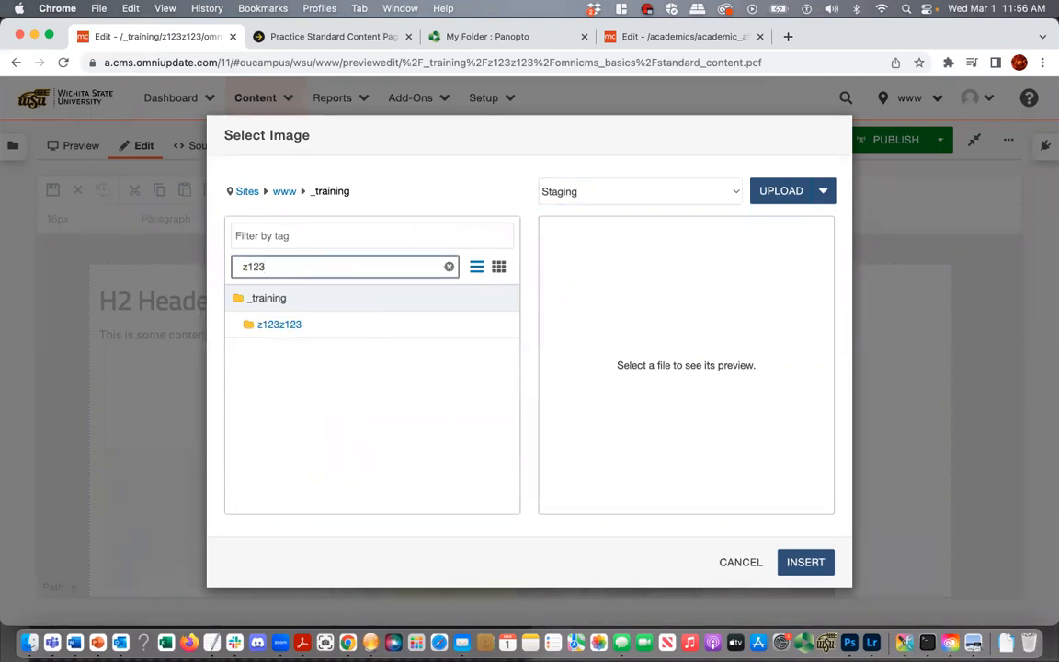
{"action": "left_click", "coordinate": [284, 326]}
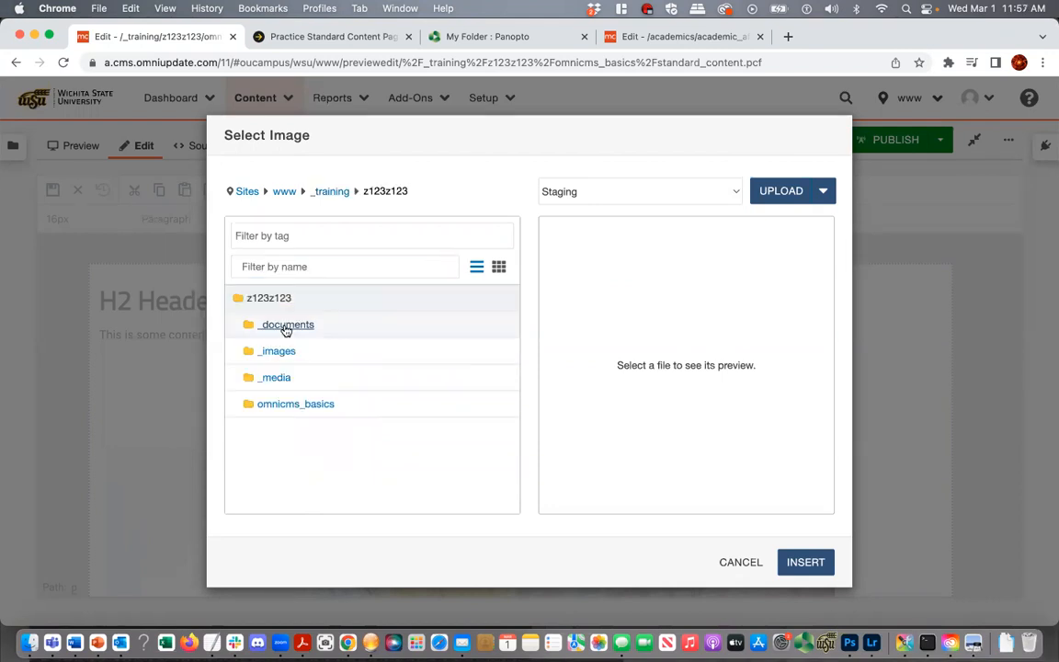
{"action": "left_click", "coordinate": [286, 406]}
{"action": "left_click", "coordinate": [279, 324]}
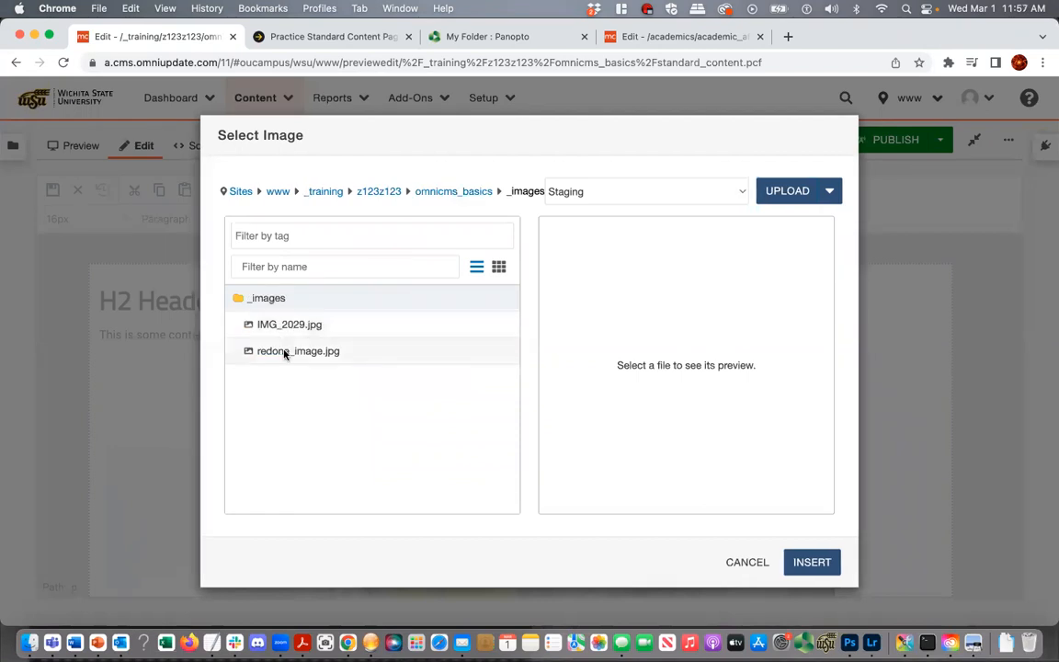
{"action": "left_click", "coordinate": [285, 353]}
{"action": "left_click", "coordinate": [823, 567]}
- Try "Decorative Image" as the inserted image's alternative description, and clear it again
{"action": "left_click", "coordinate": [525, 313]}
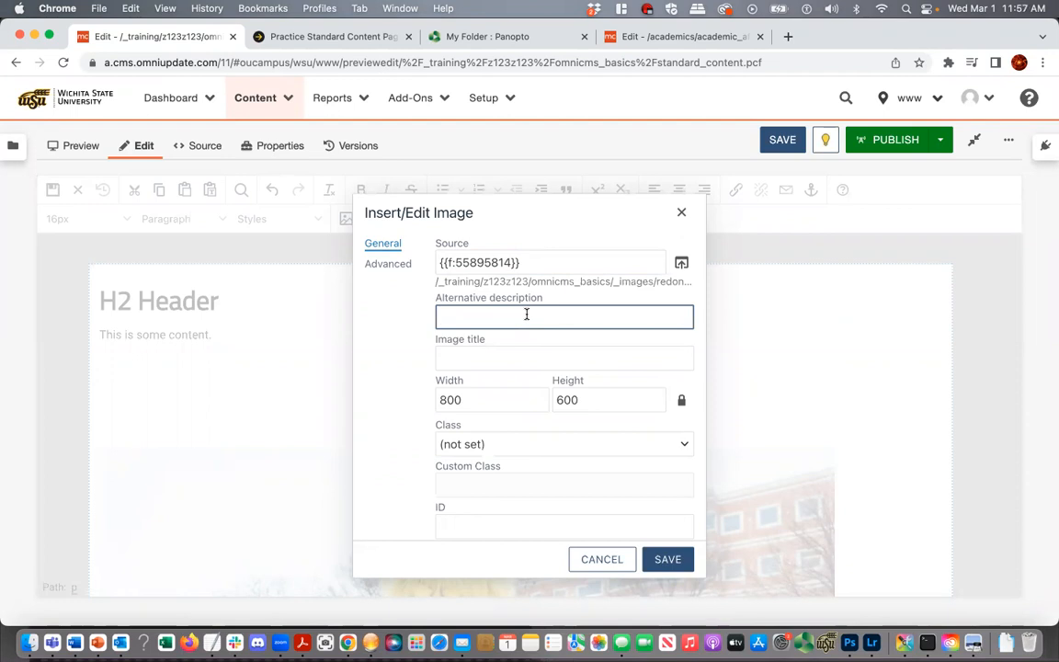
{"action": "type", "text": "Decorative Image"}
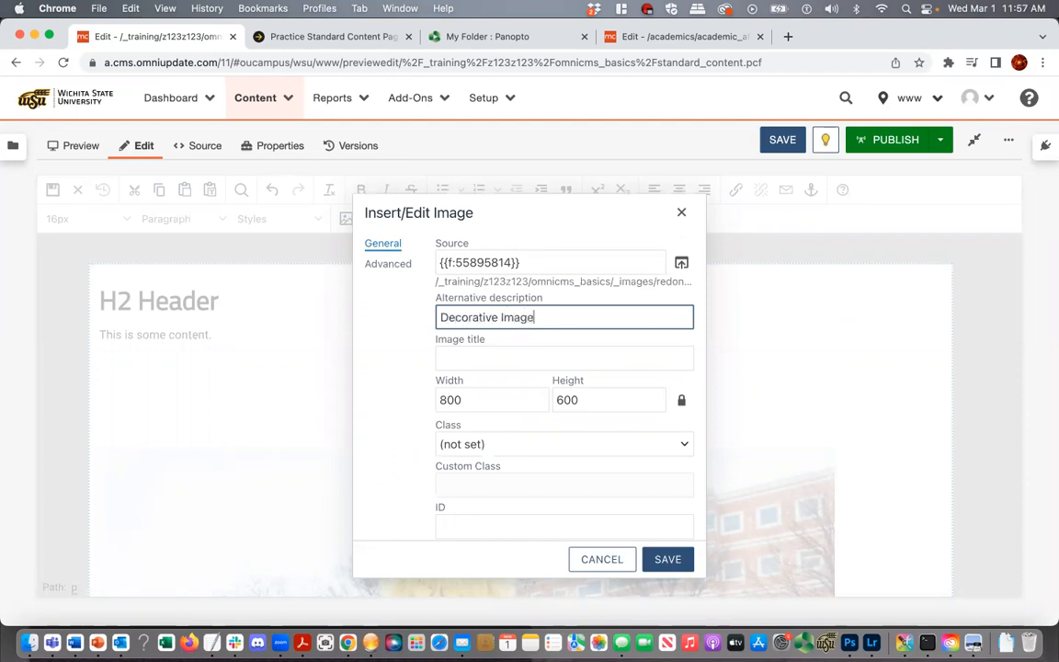
{"action": "key", "text": "BackSpace"}
{"action": "key", "text": "BackSpace"}
{"action": "key", "text": "BackSpace"}
{"action": "key", "text": "BackSpace"}
{"action": "key", "text": "BackSpace"}
{"action": "key", "text": "BackSpace"}
{"action": "key", "text": "BackSpace"}
{"action": "key", "text": "BackSpace"}
{"action": "key", "text": "BackSpace"}
{"action": "key", "text": "BackSpace"}
{"action": "key", "text": "BackSpace"}
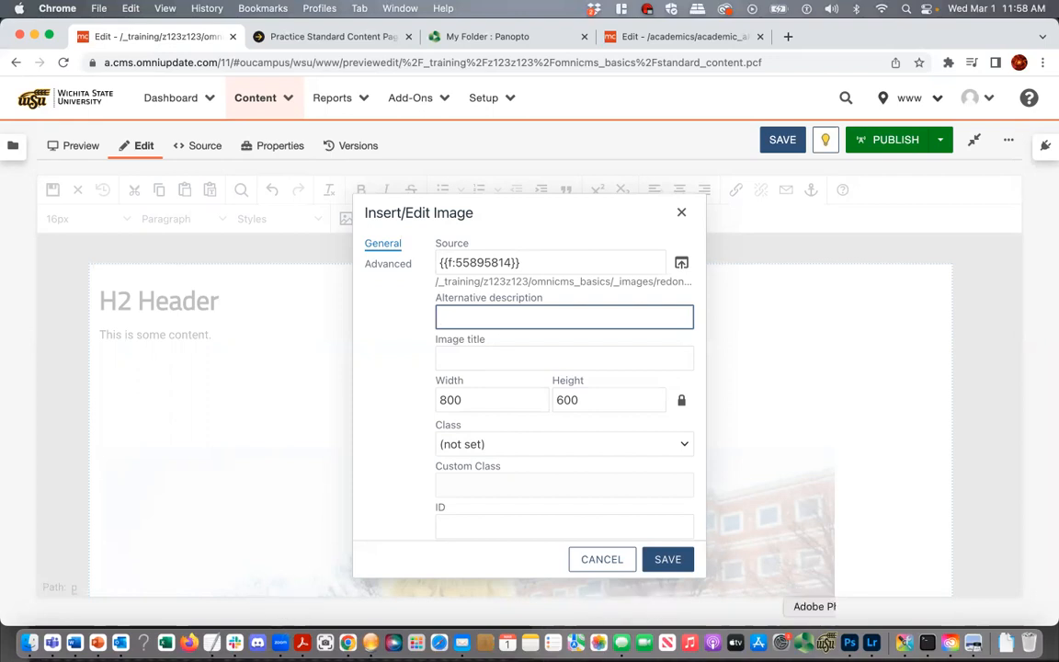
- Check the AAE.png photo in Preview and begin the image's alternative description with the two presenters' names, "presenting" and the recipient's name
{"action": "left_click", "coordinate": [973, 641]}
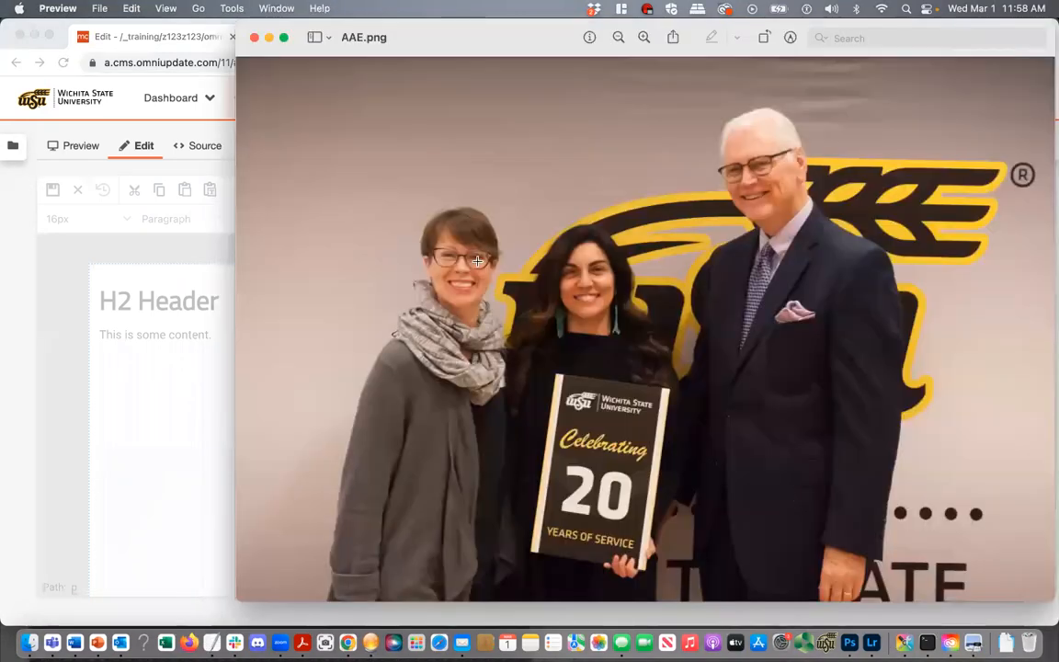
{"action": "left_click", "coordinate": [346, 643]}
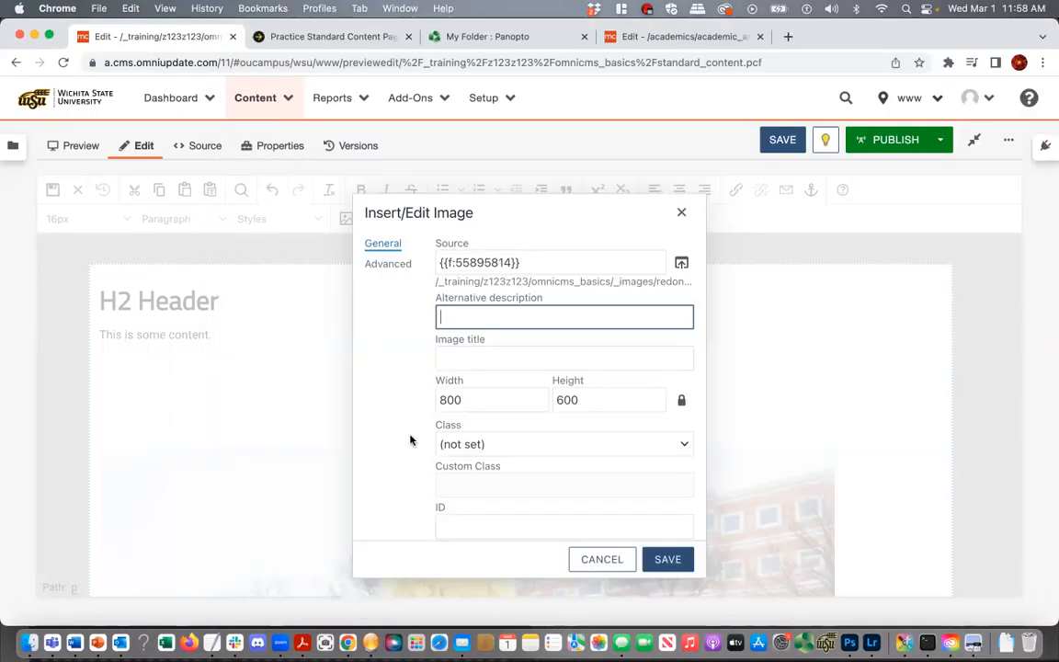
{"action": "type", "text": "Jane Doe and John Sm"}
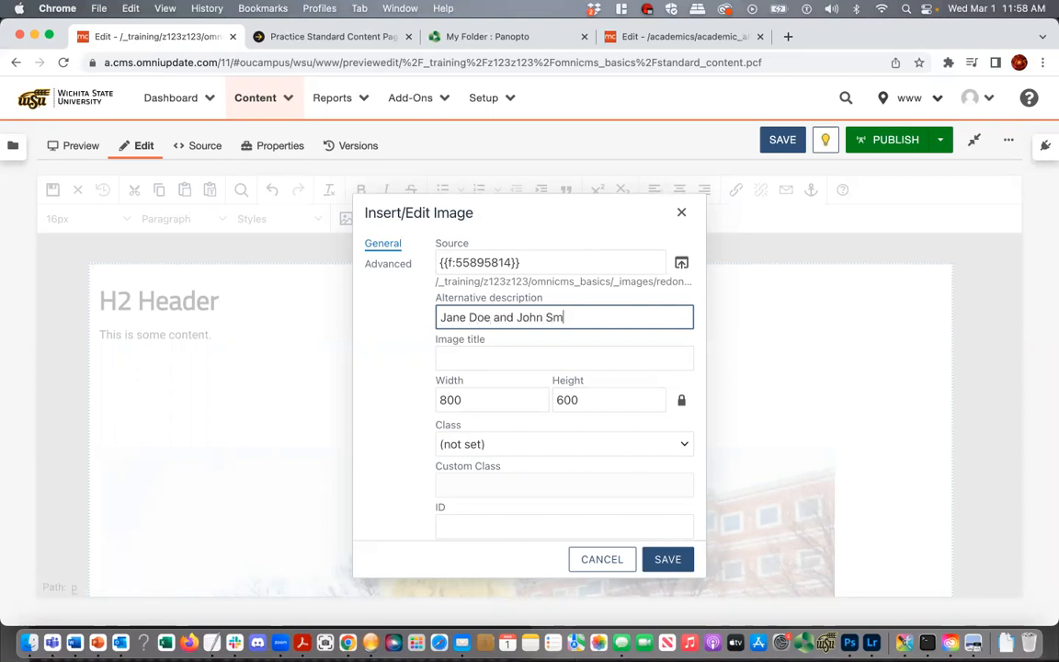
{"action": "type", "text": "ith p"}
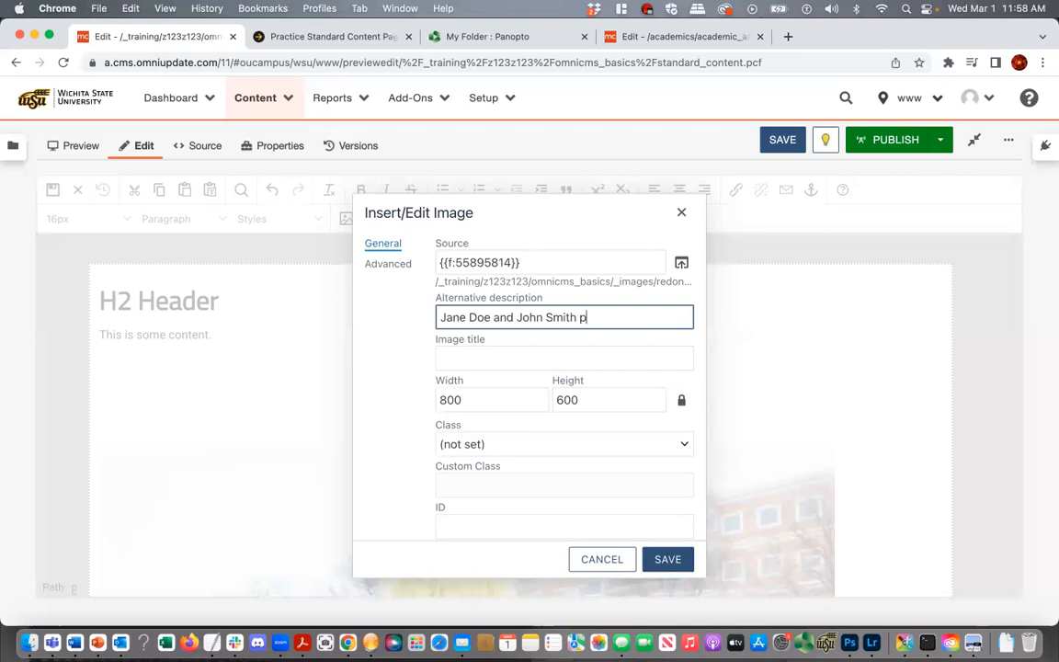
{"action": "type", "text": "resenting Ja"}
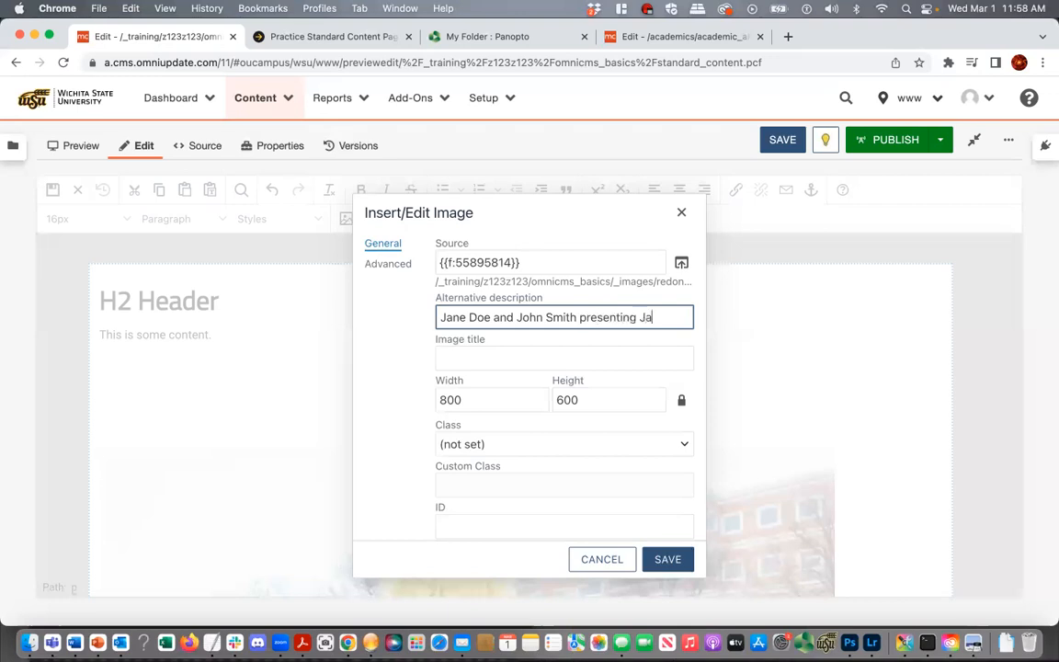
{"action": "type", "text": "ne Smith"}
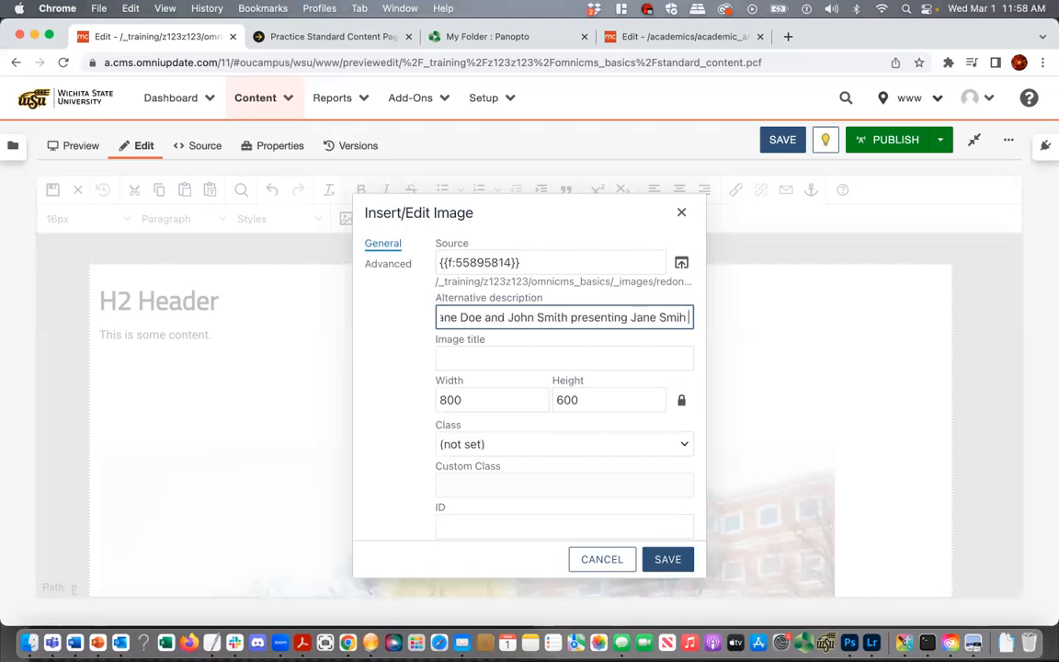
{"action": "type", "text": " with"}
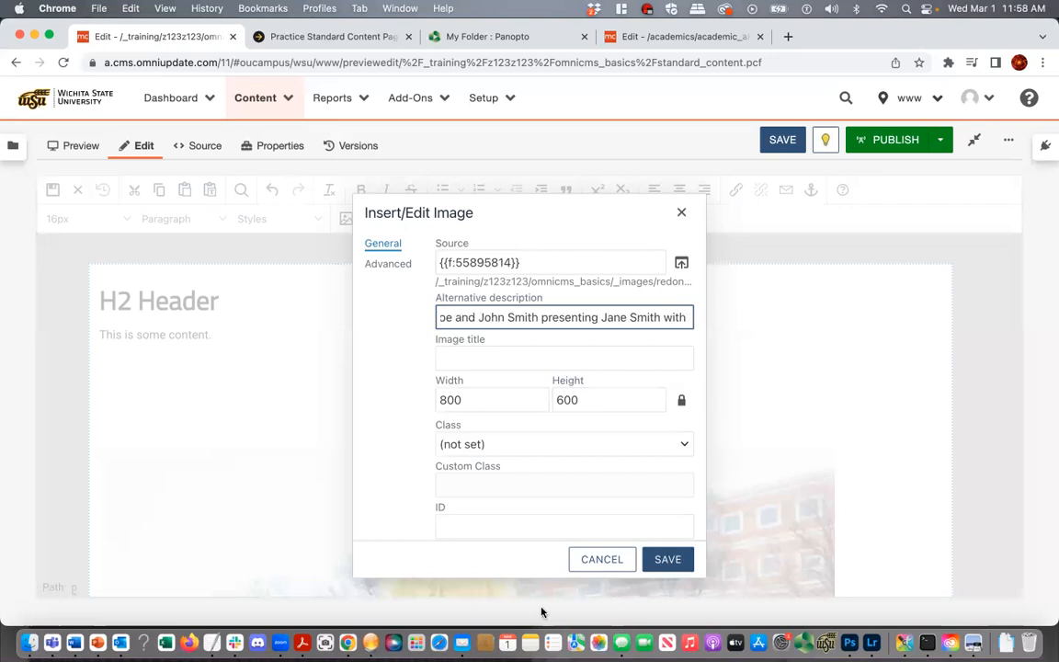
- Recheck AAE.png in Preview, complete the alternative description with "with a 20 years of service recognition award" and insert the image into the page
{"action": "left_click", "coordinate": [983, 632]}
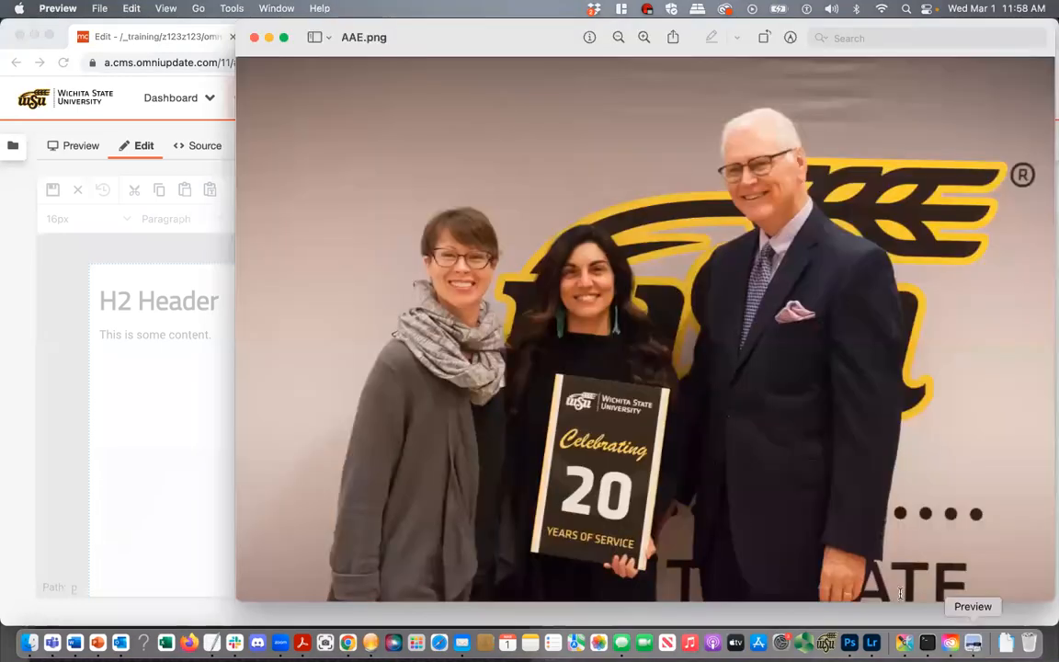
{"action": "left_click", "coordinate": [348, 642]}
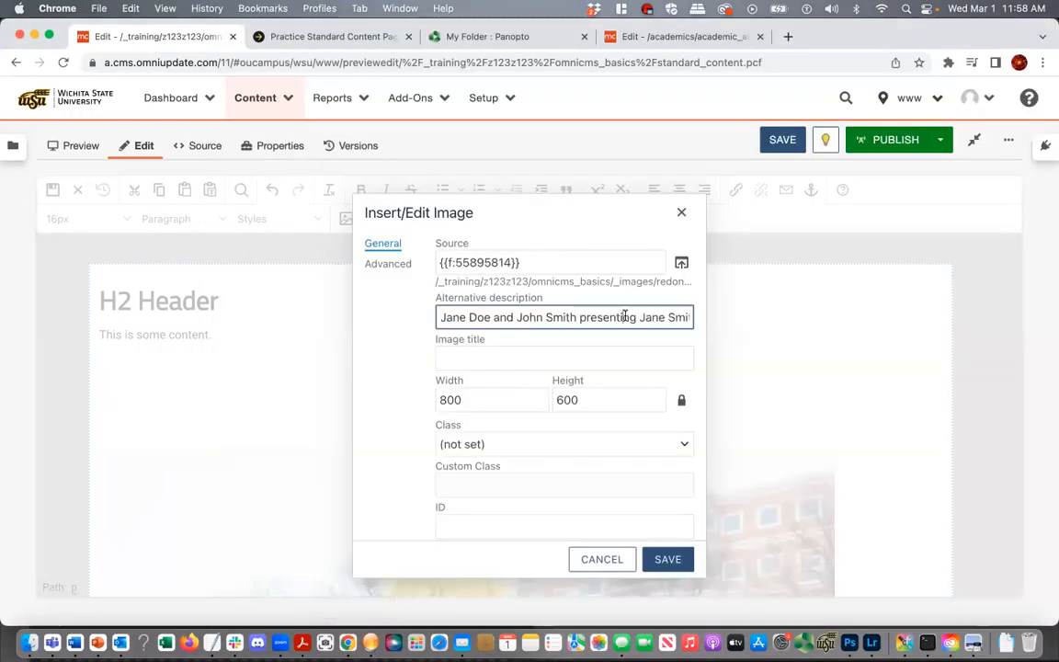
{"action": "type", "text": "with a 20 years"}
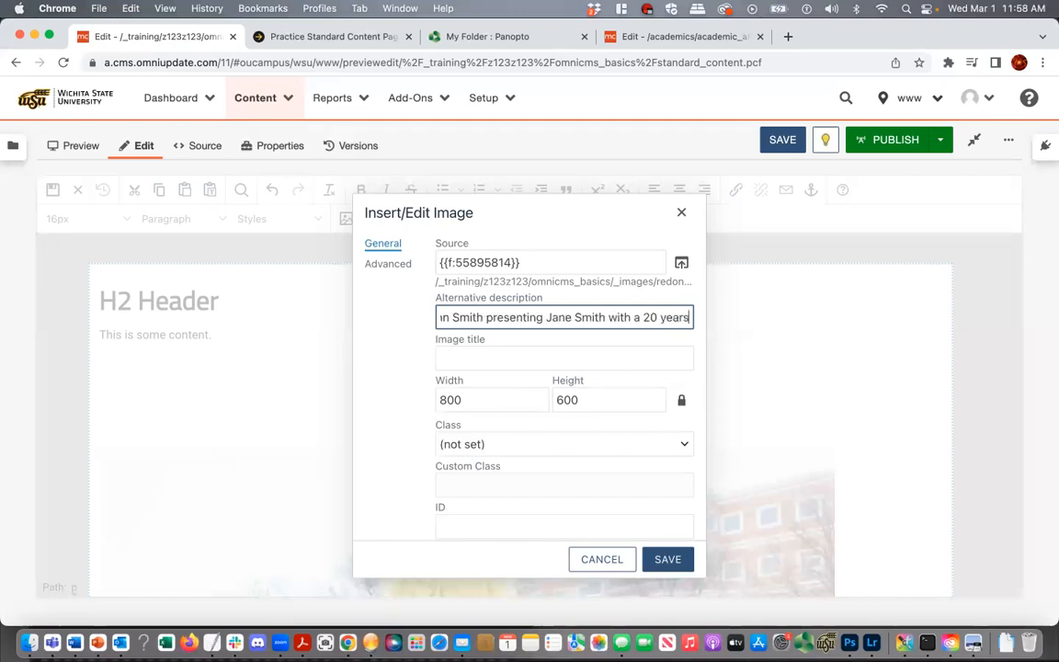
{"action": "type", "text": " of service regi"}
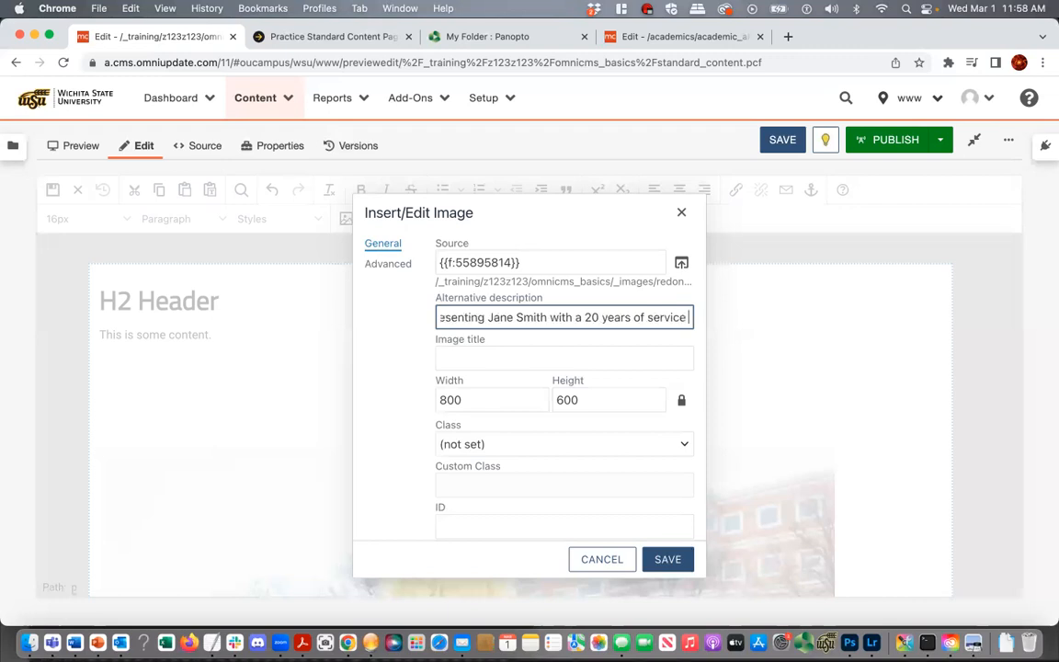
{"action": "key", "text": "BackSpace"}
{"action": "key", "text": "BackSpace"}
{"action": "type", "text": "cog"}
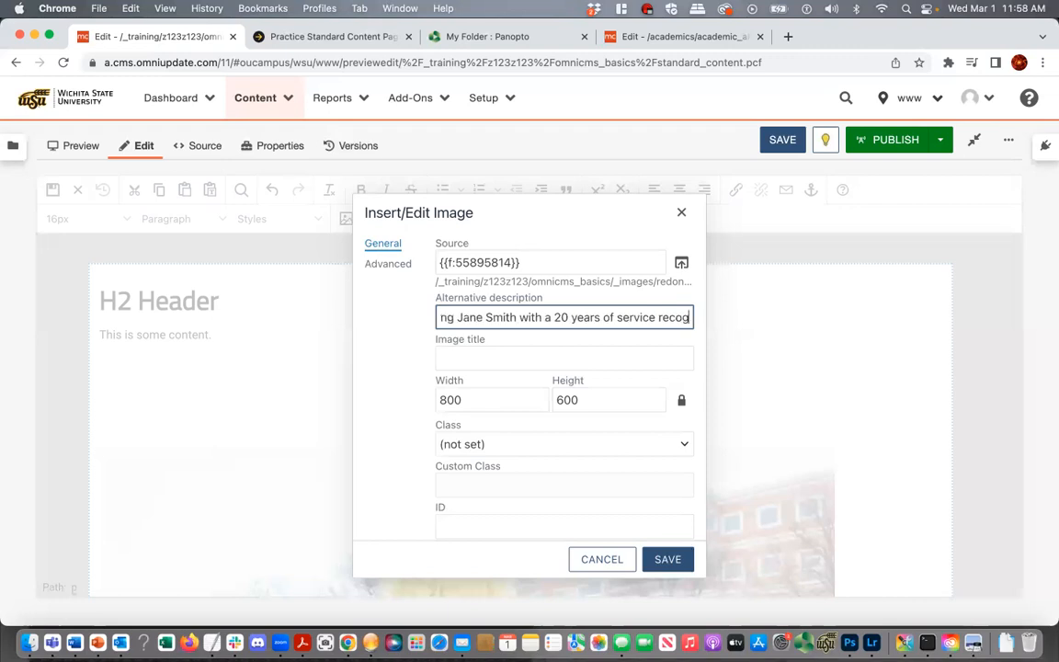
{"action": "type", "text": "nition award."}
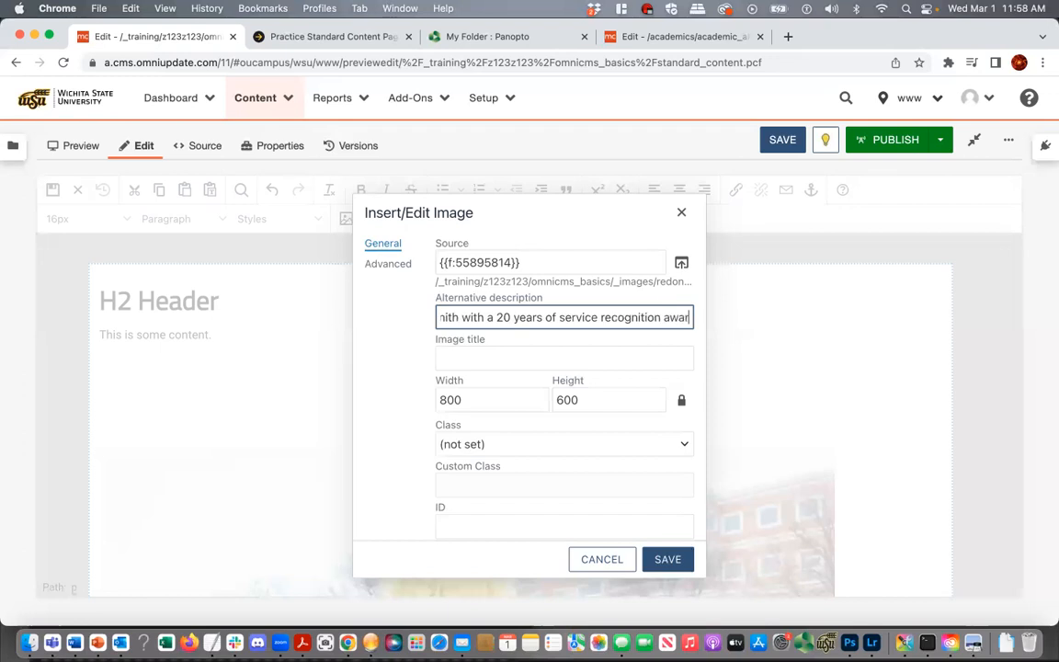
{"action": "left_click", "coordinate": [667, 559]}
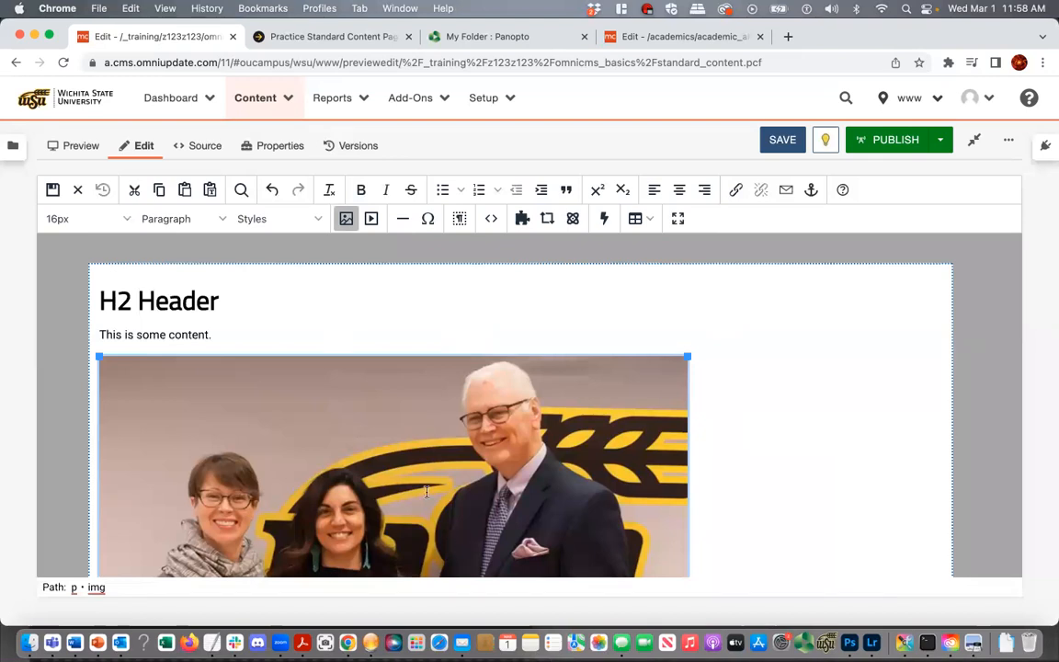
{"action": "scroll", "coordinate": [426, 491], "scroll_direction": "down", "scroll_amount": 5}
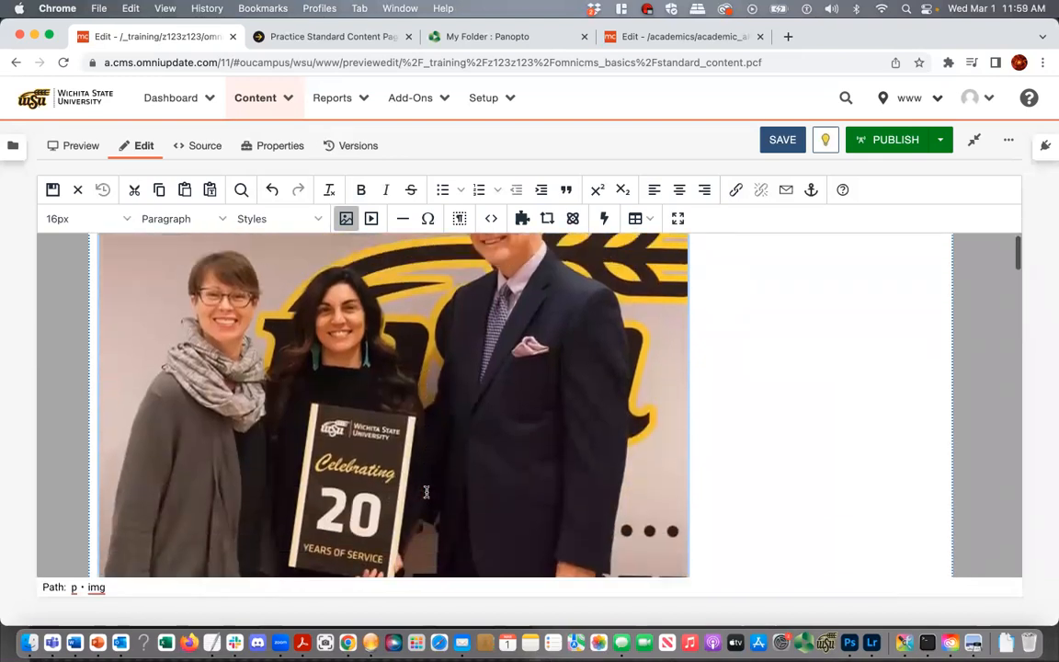
{"action": "scroll", "coordinate": [426, 491], "scroll_direction": "up", "scroll_amount": 2}
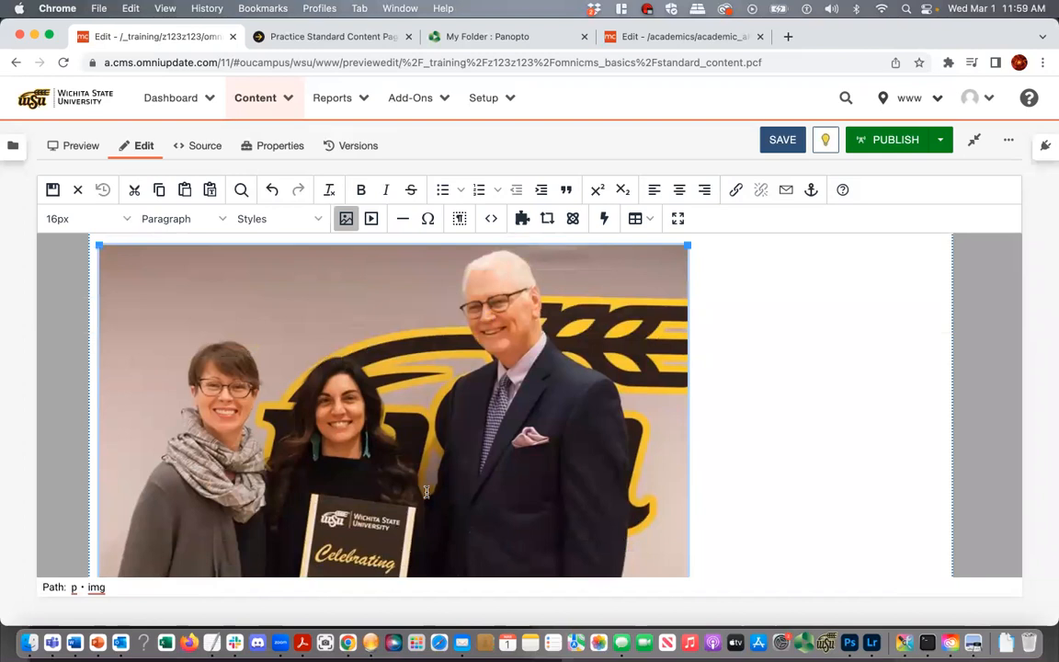